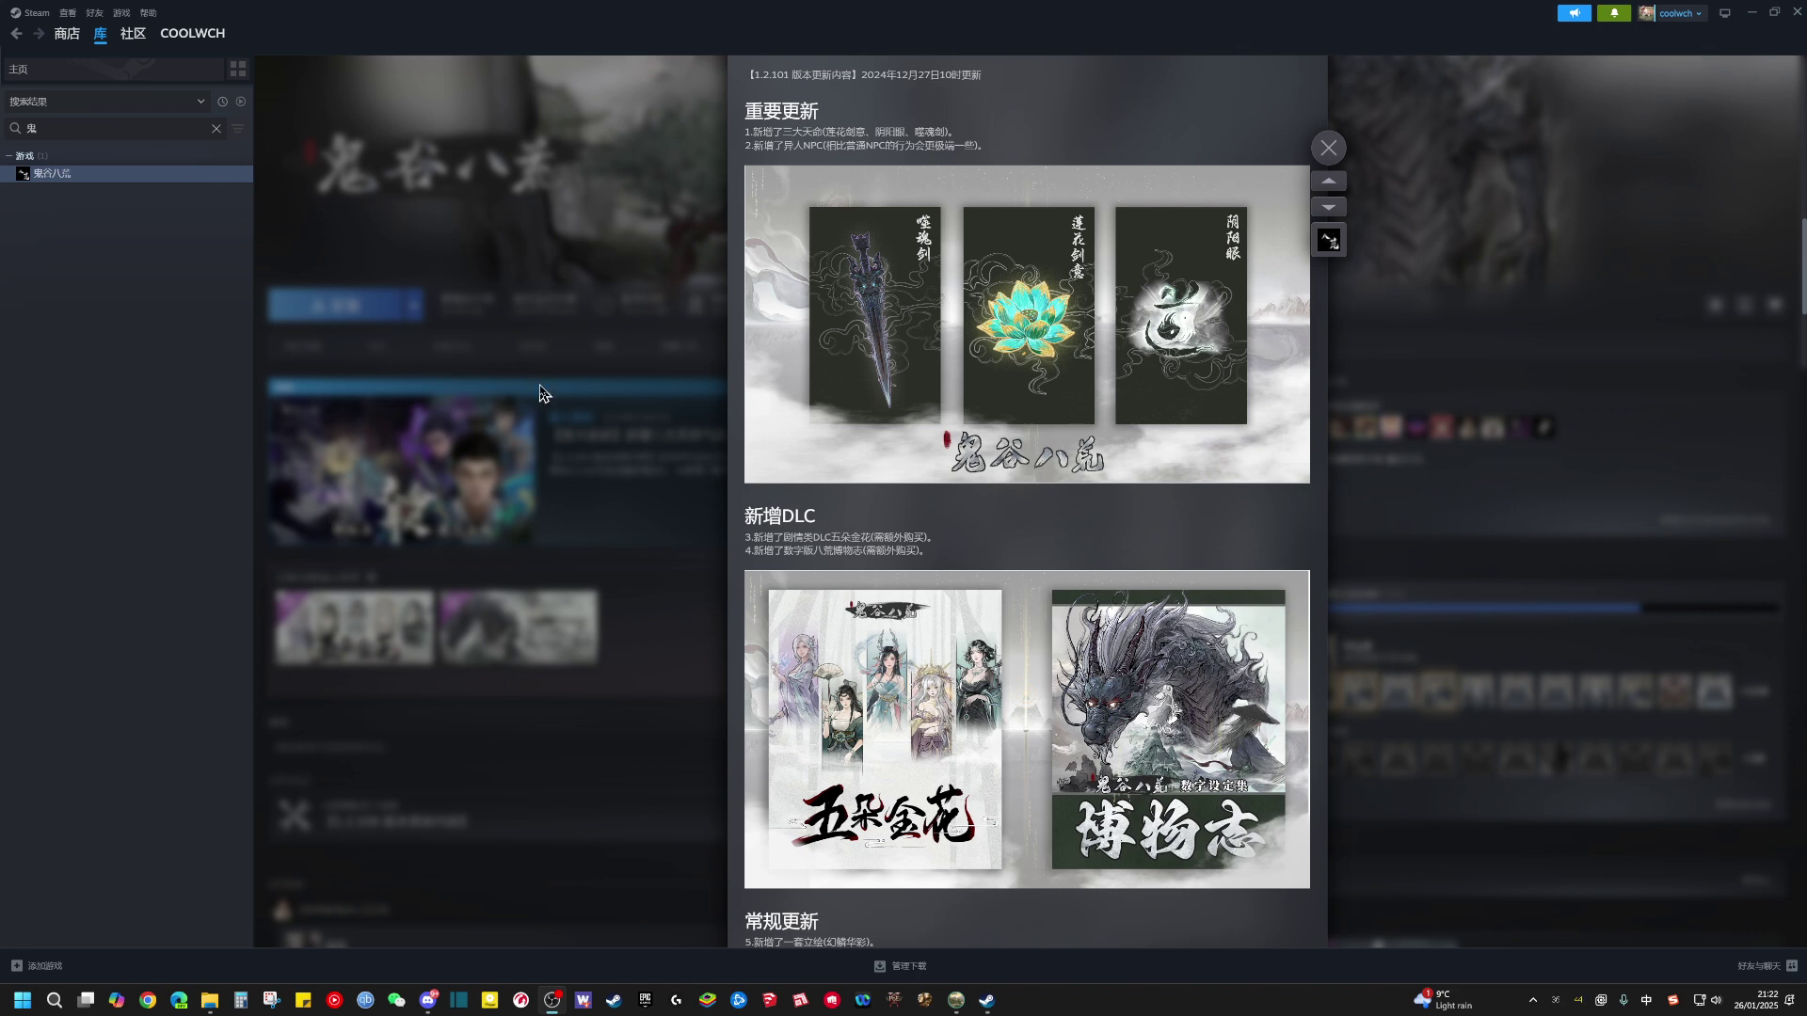
Reposition the modifier window and minimize the Explorer window
left_click(1749, 16)
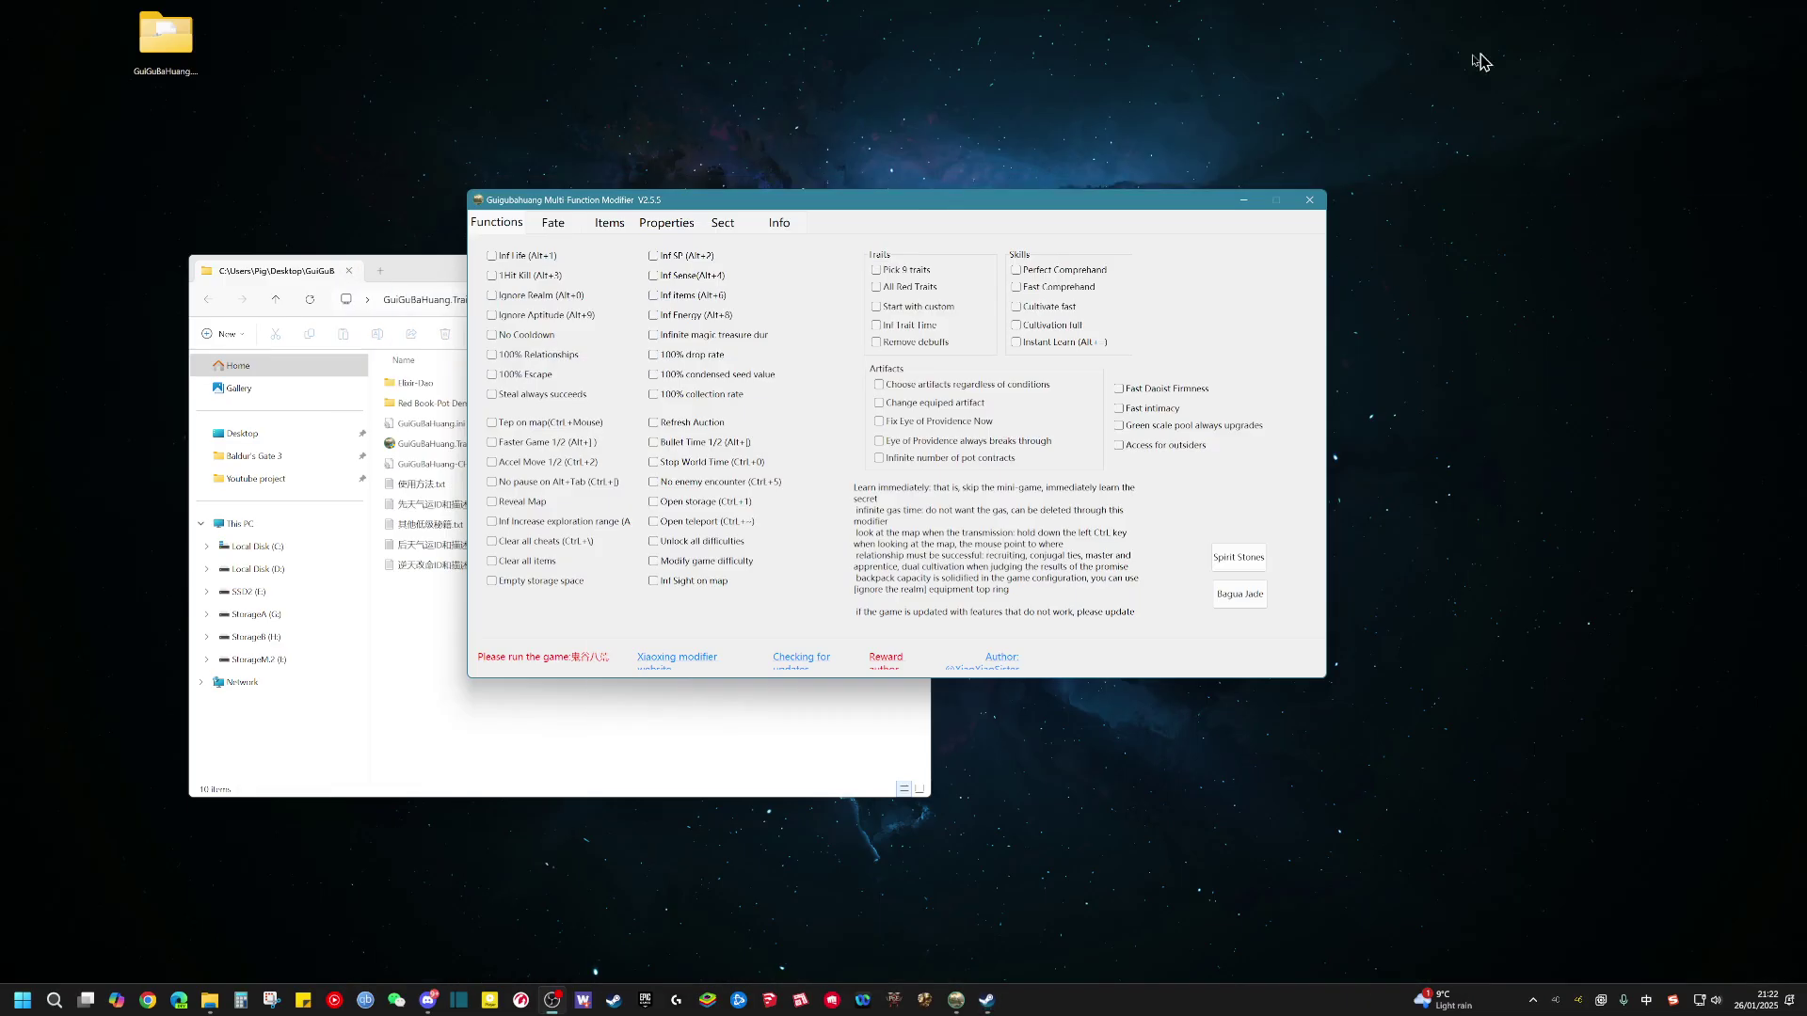
mouse_move(968, 207)
left_mouse_down()
mouse_move(1075, 215)
mouse_move(1069, 231)
left_mouse_up()
left_click_drag(545, 271, 429, 156)
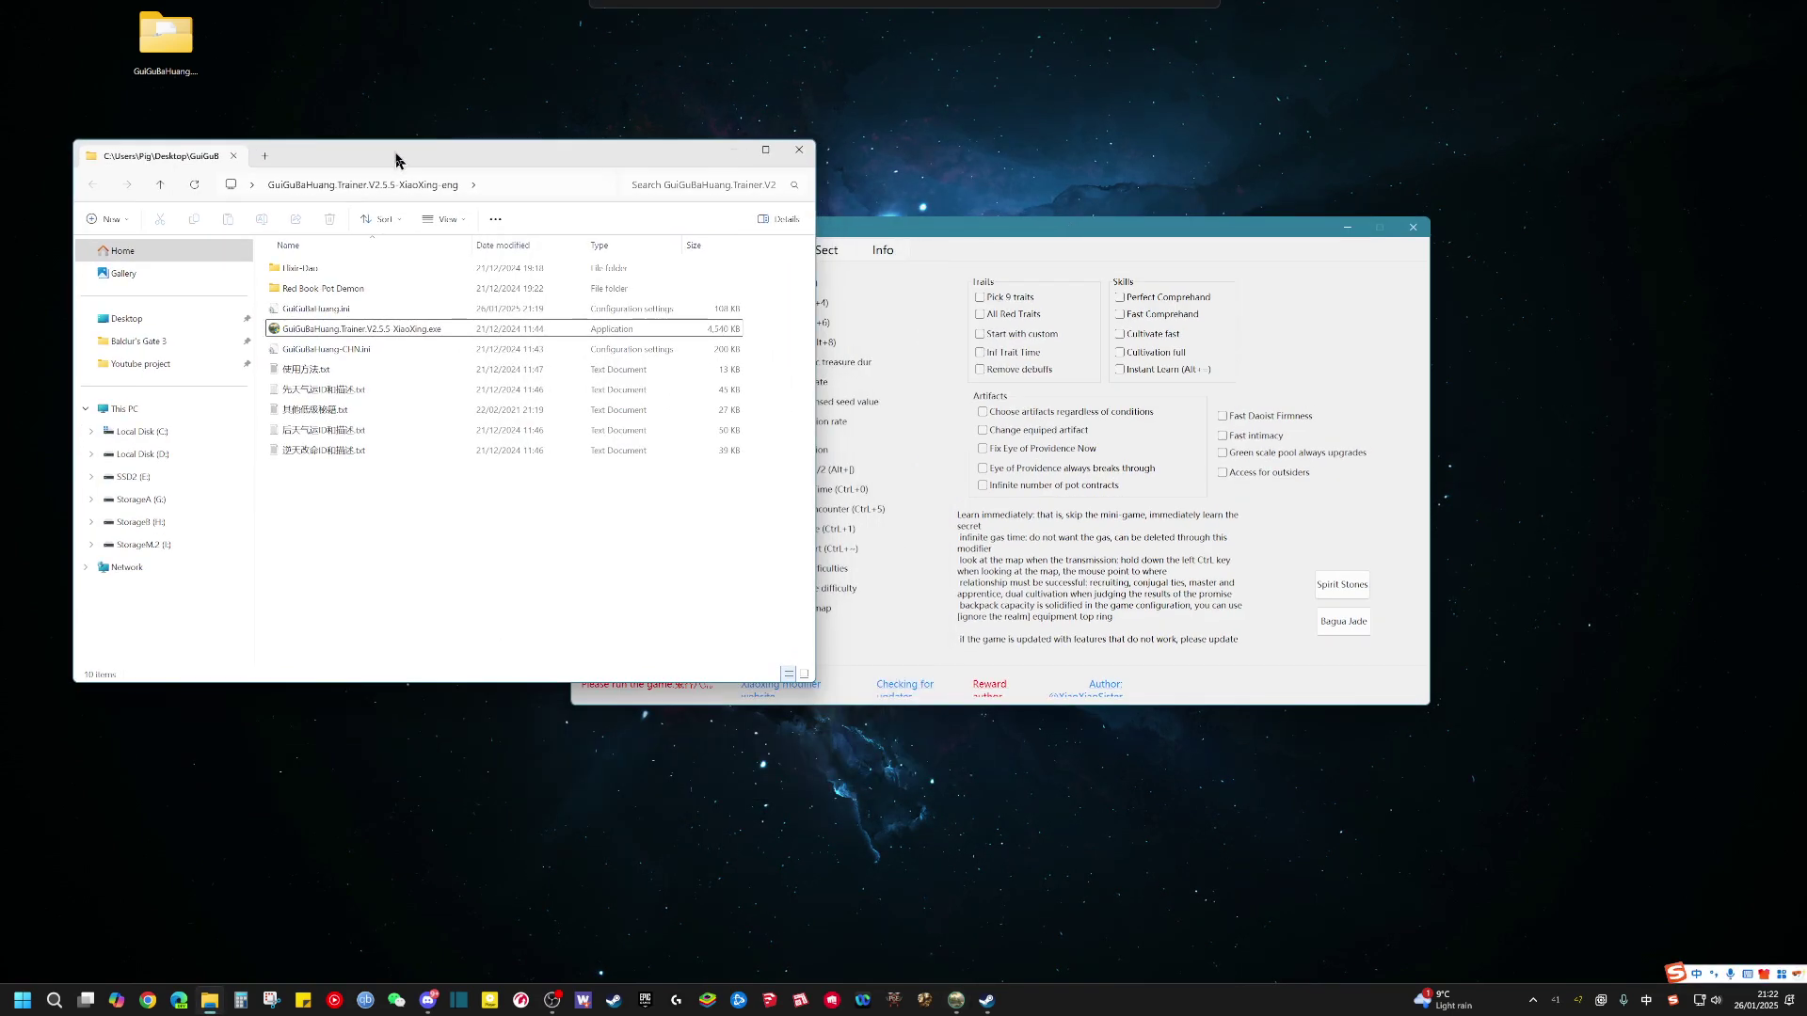
left_click(732, 152)
left_click_drag(1054, 229, 985, 168)
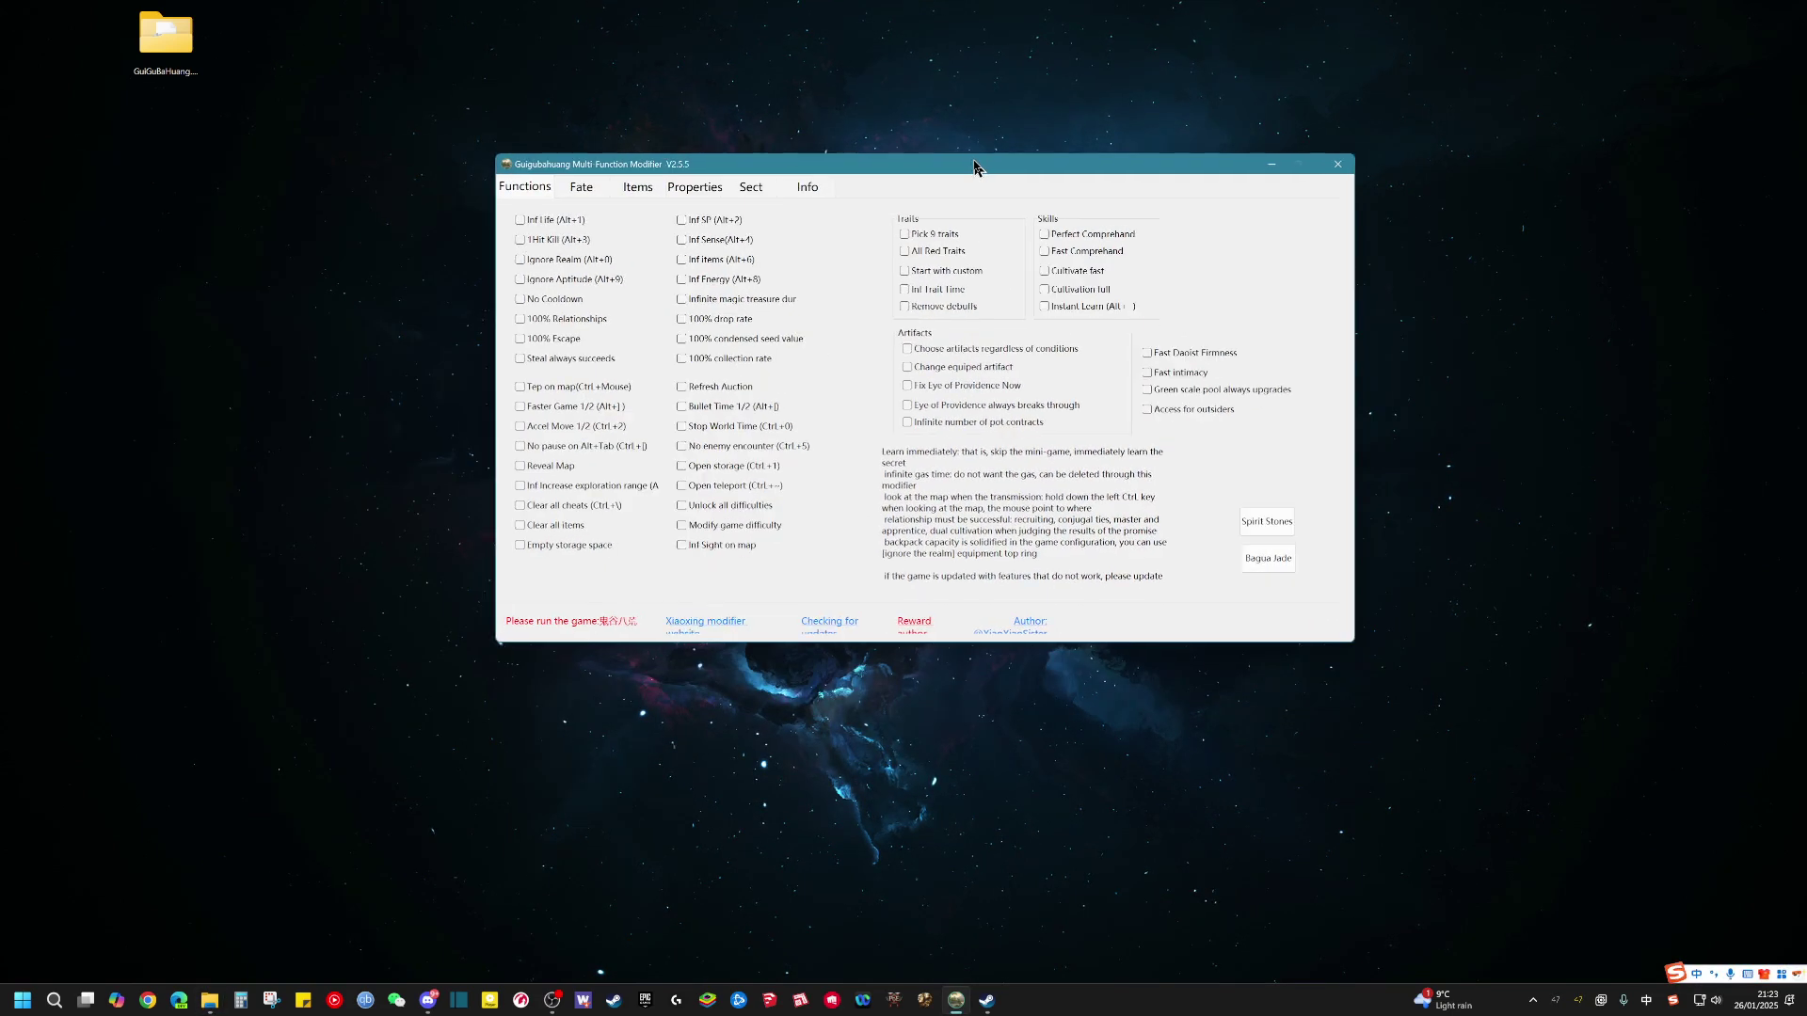
Restore Steam, close the game's update notes, then minimize Steam again
left_click(985, 1000)
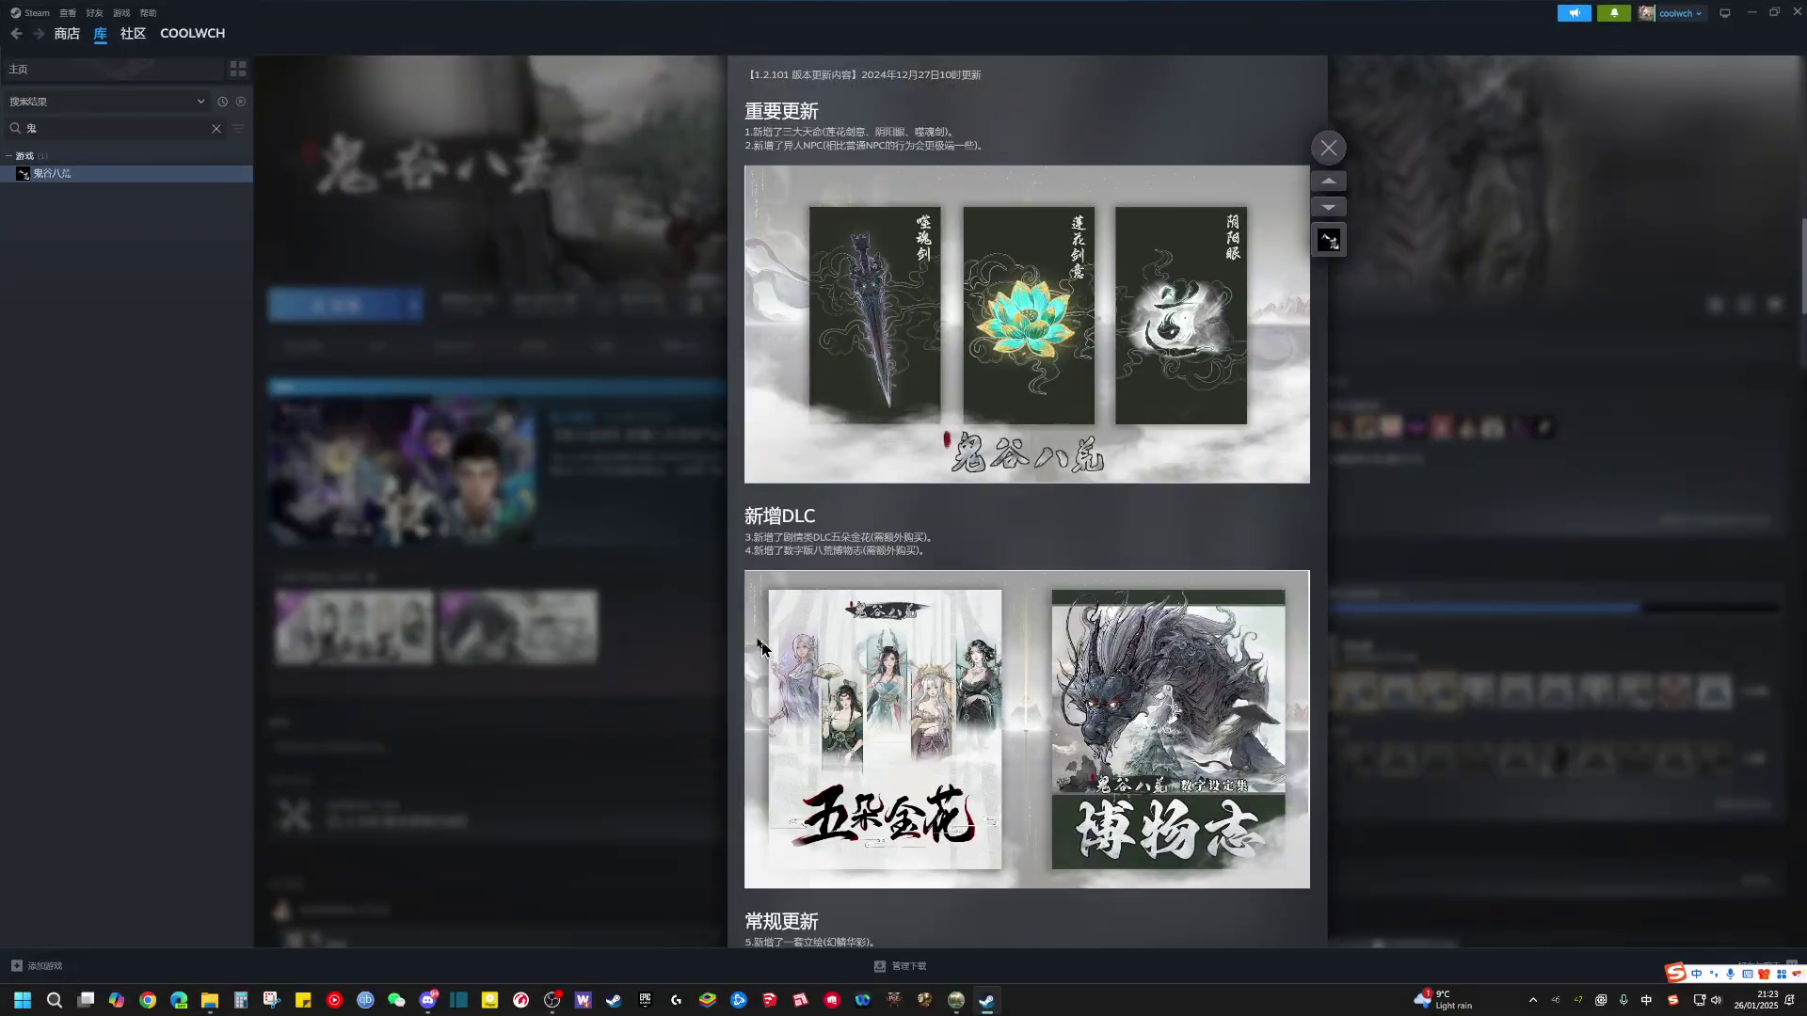
left_click(1328, 147)
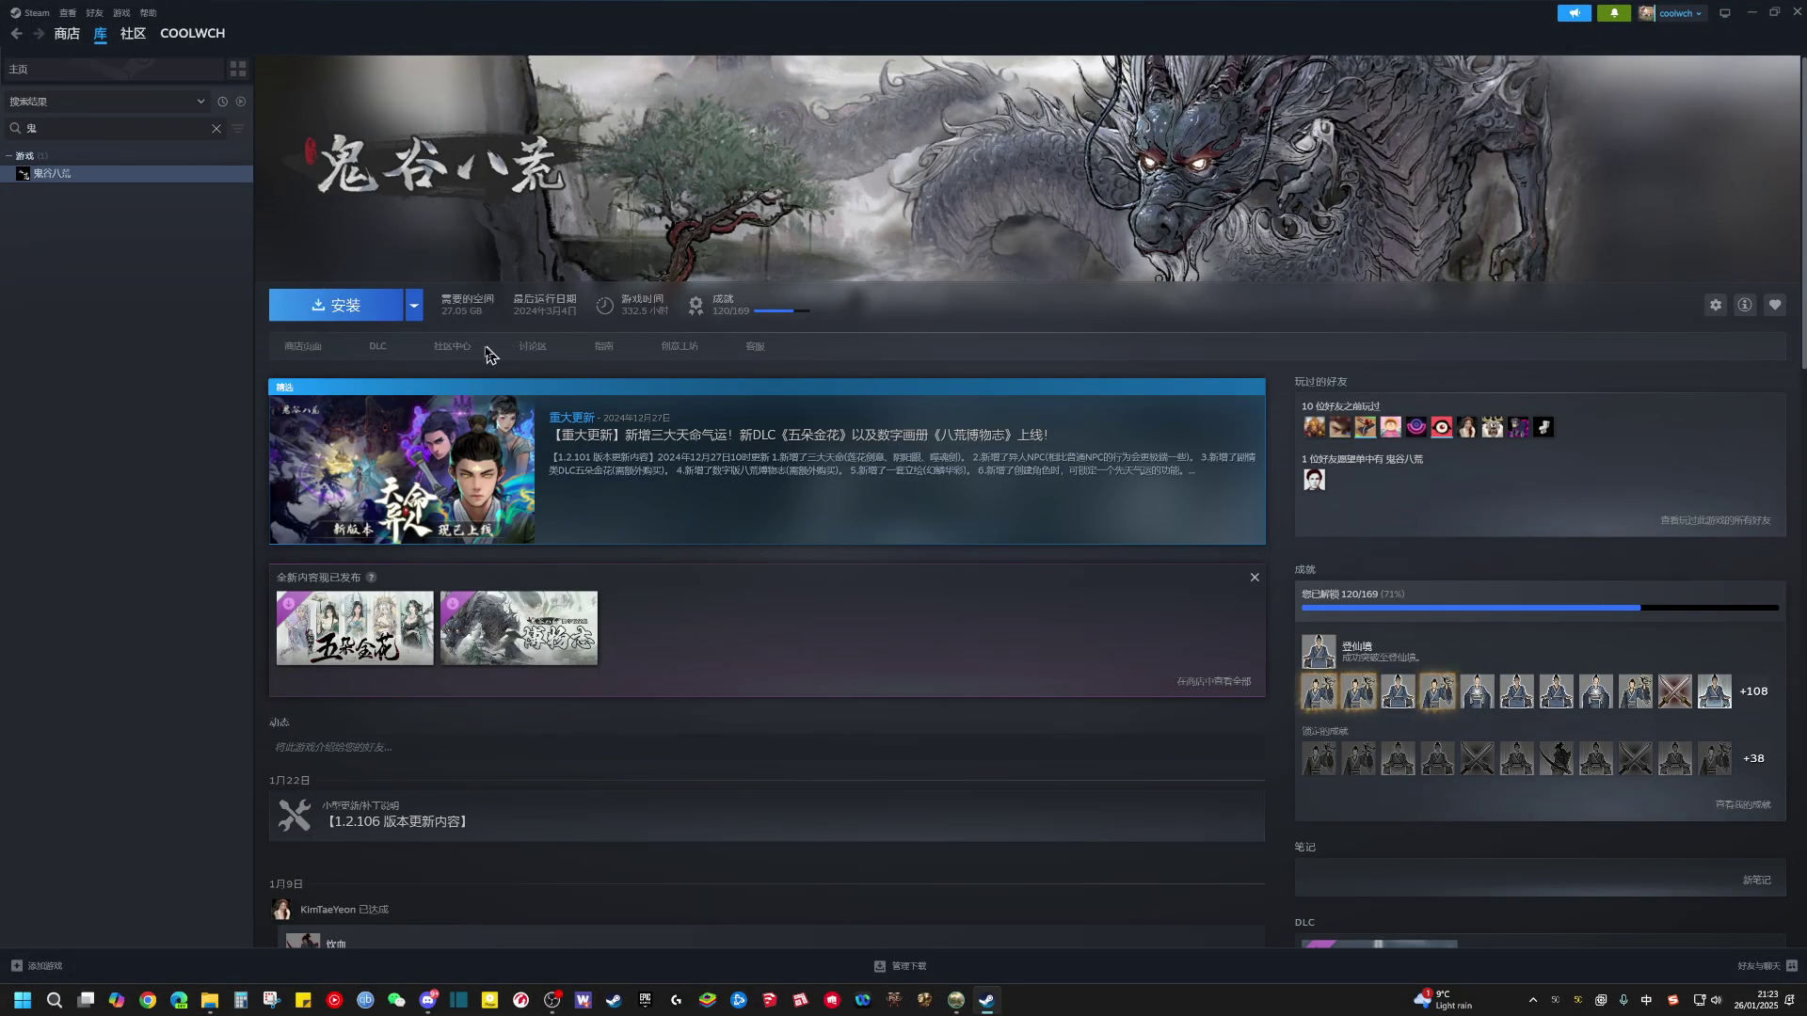
left_click(1747, 11)
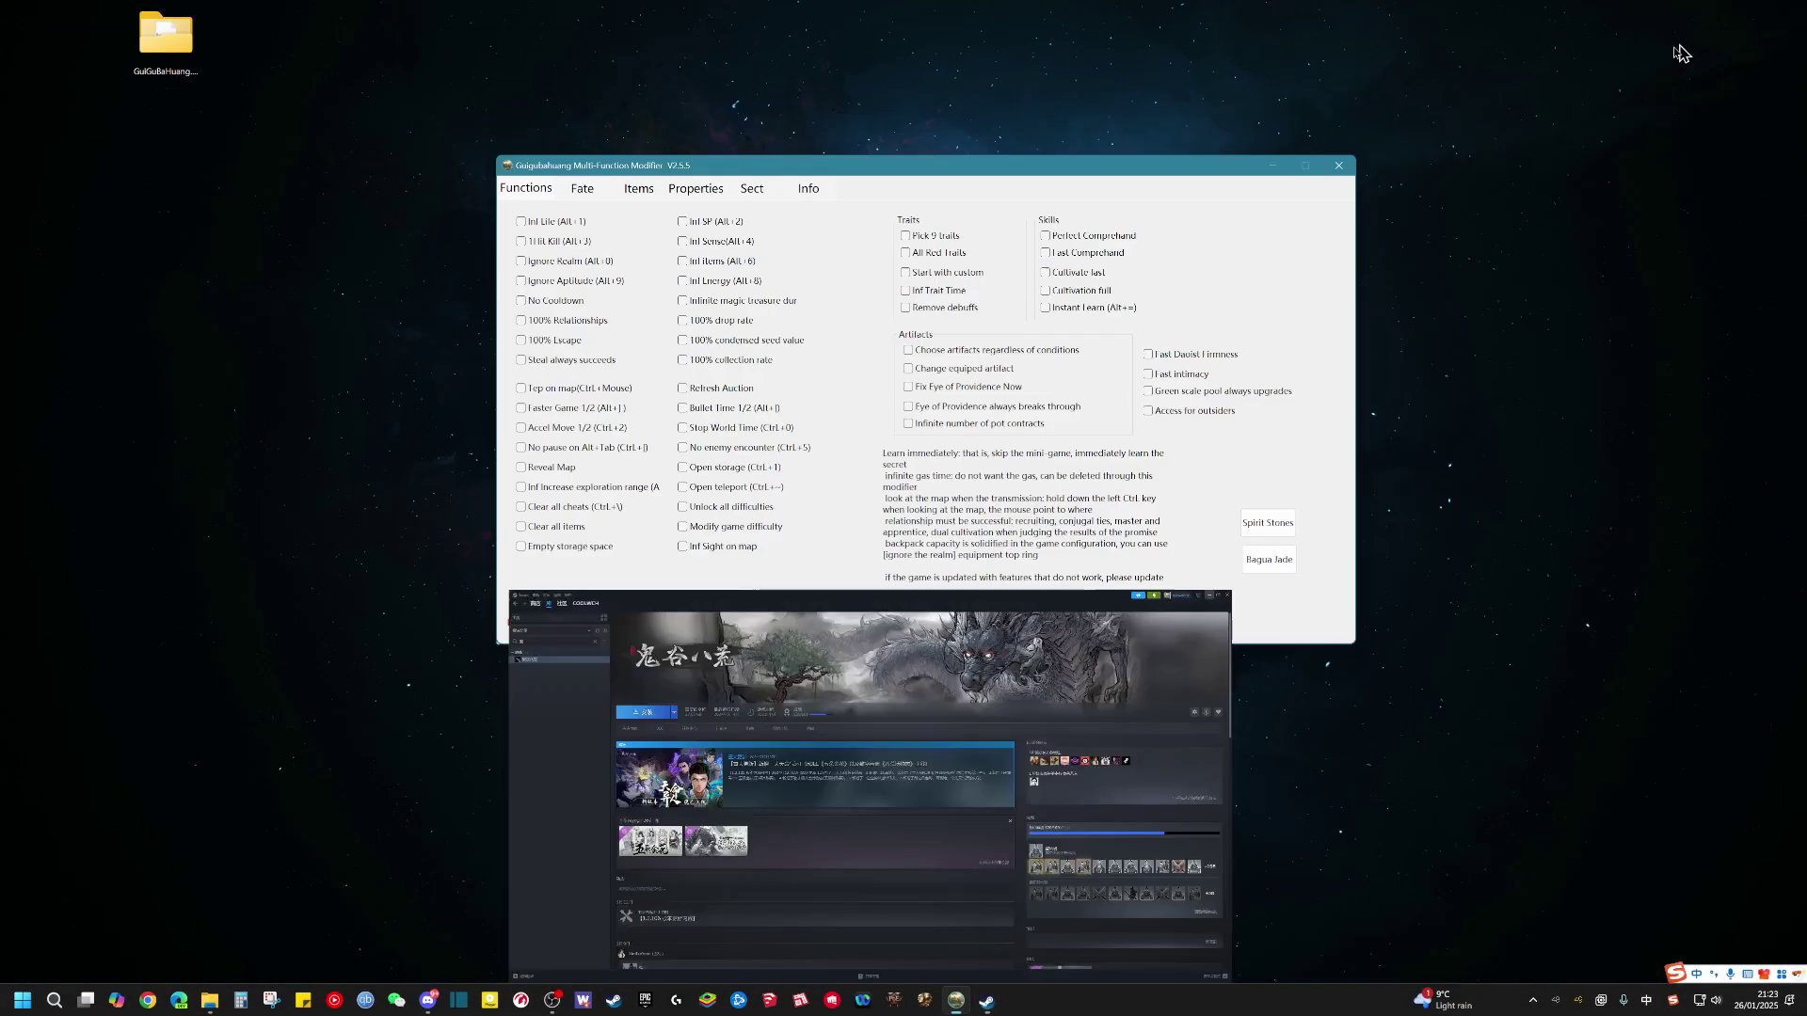
left_click_drag(946, 184, 962, 202)
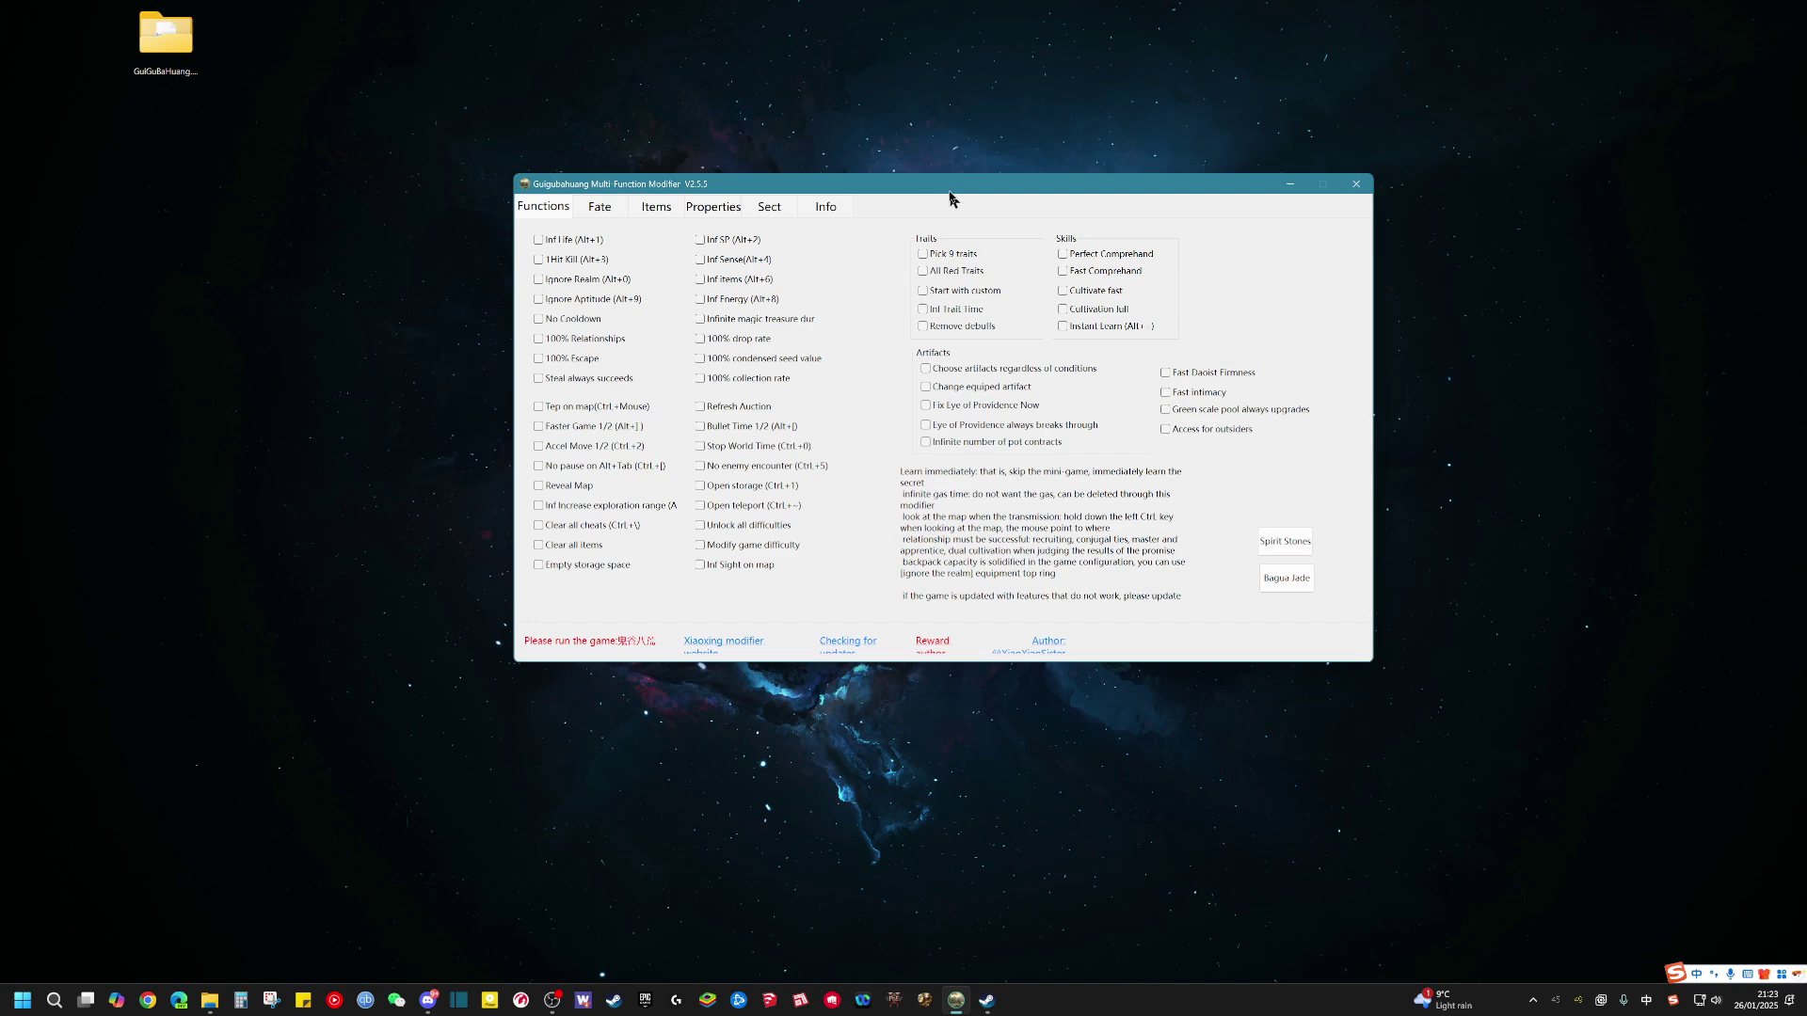
Open the desktop GuiGuBaHuang trainer folder and place Explorer beside the modifier
left_click(604, 210)
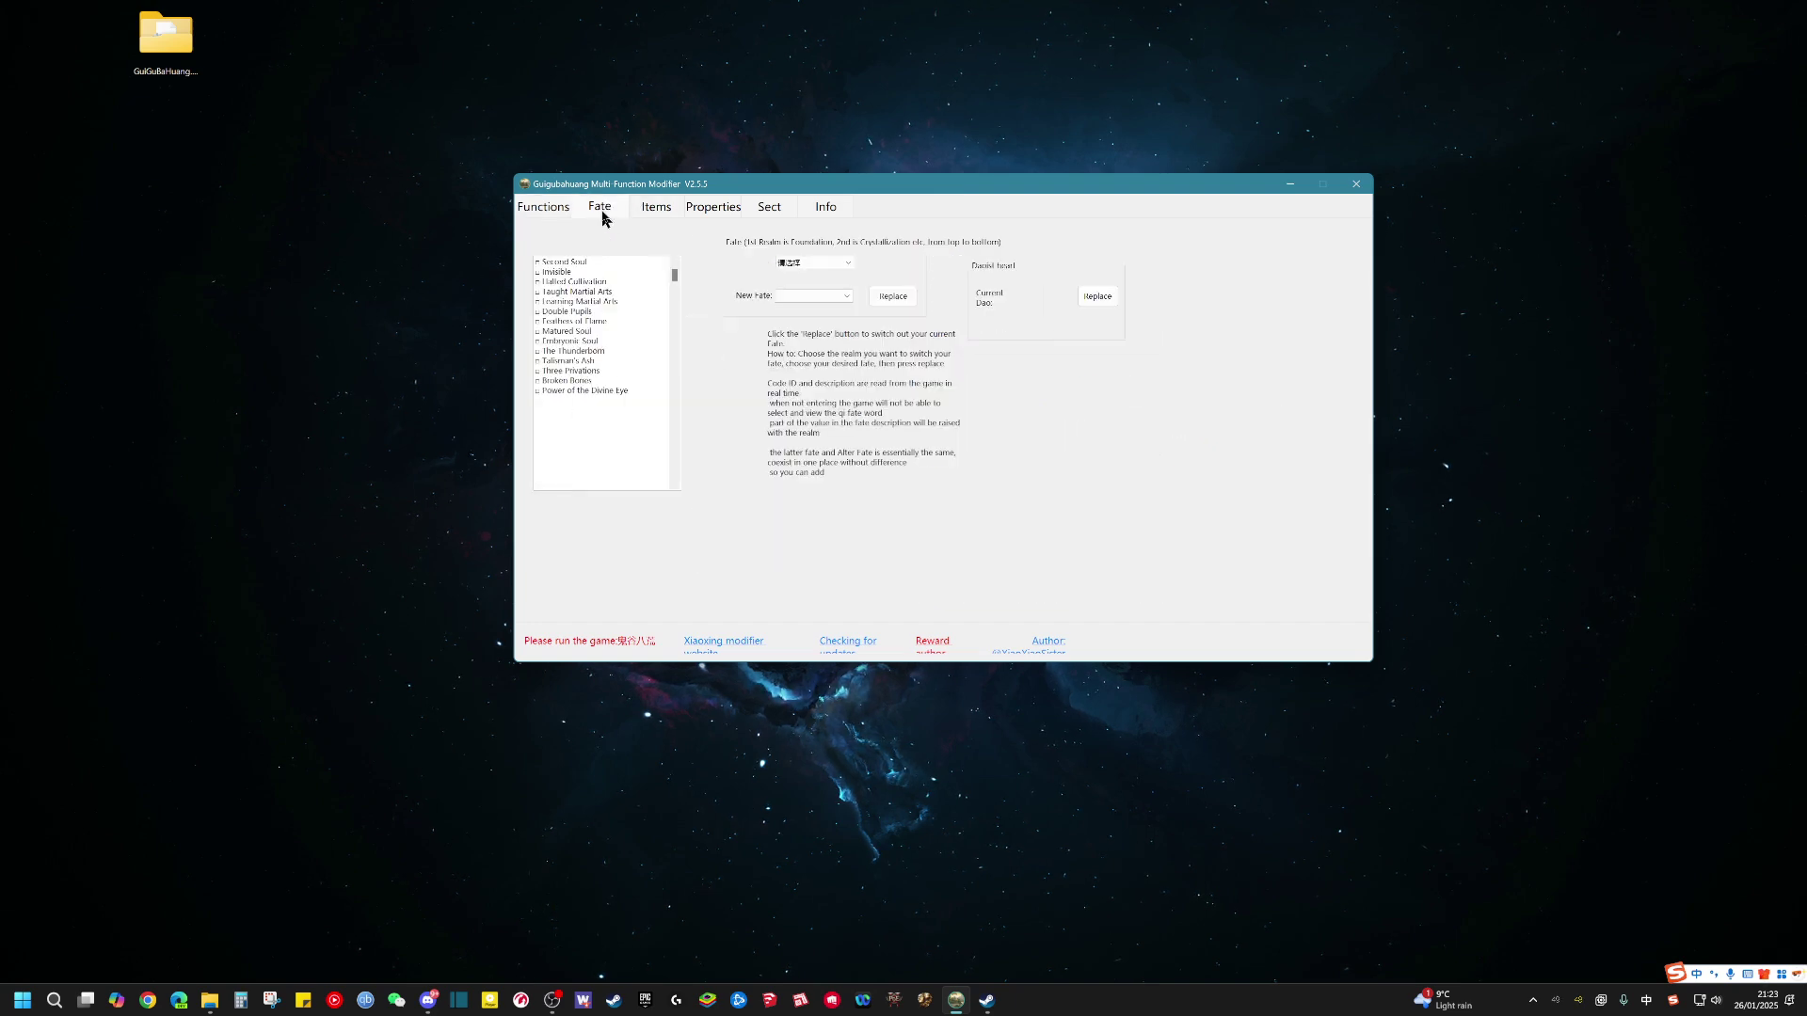
left_click(549, 212)
double_click(165, 43)
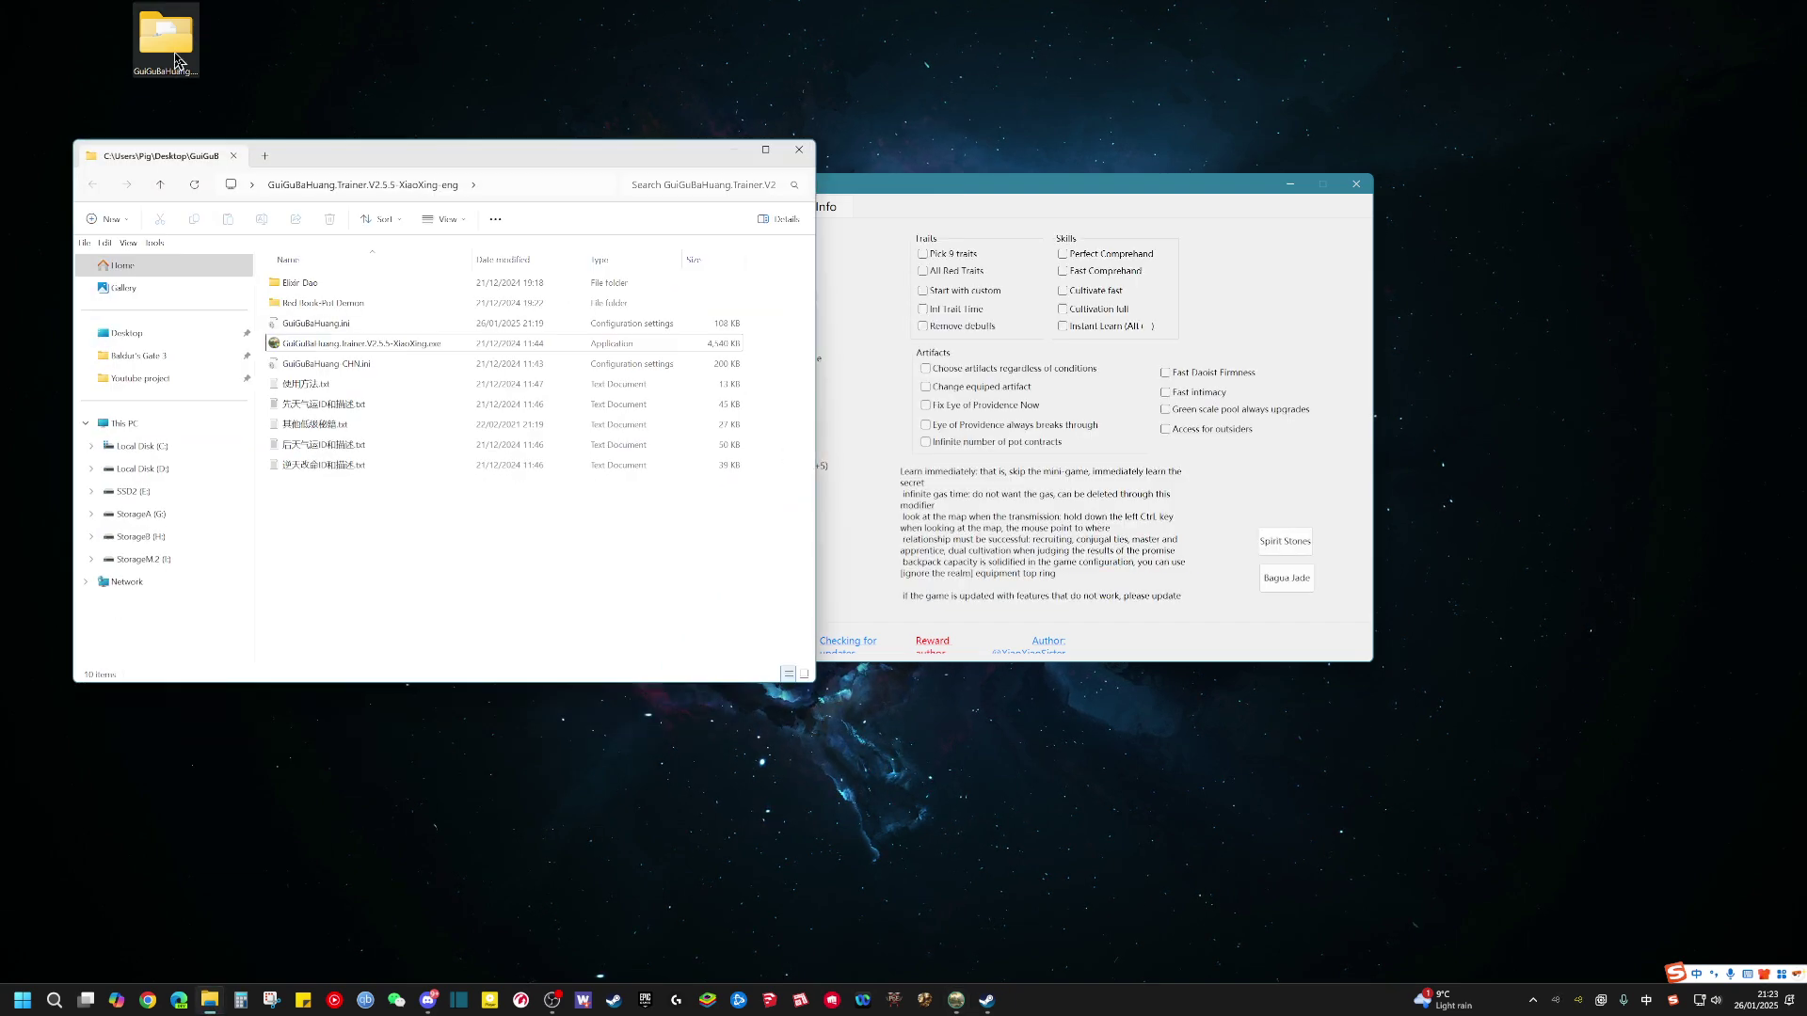
mouse_move(404, 167)
left_mouse_down()
mouse_move(525, 231)
mouse_move(448, 276)
left_mouse_up()
left_click_drag(776, 186, 1039, 144)
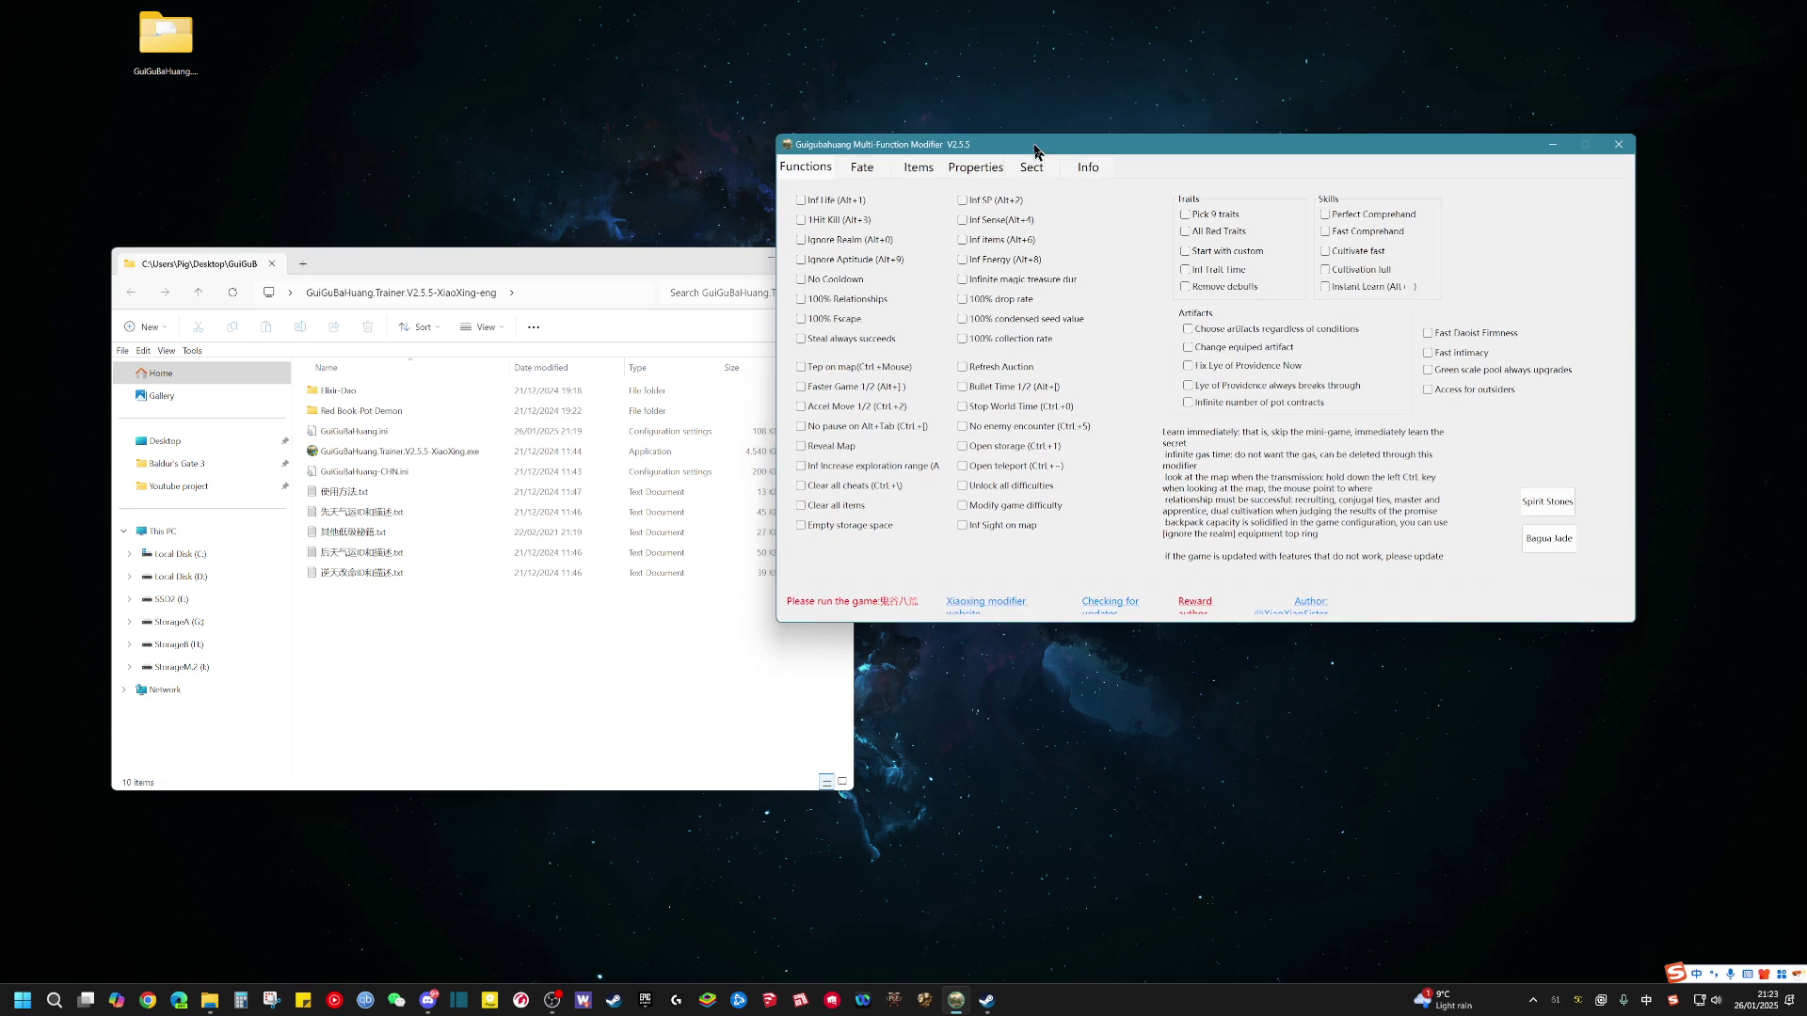
Select GuiGuBaHuang.ini in Explorer and show the modifier's Fate tab
left_click(443, 477)
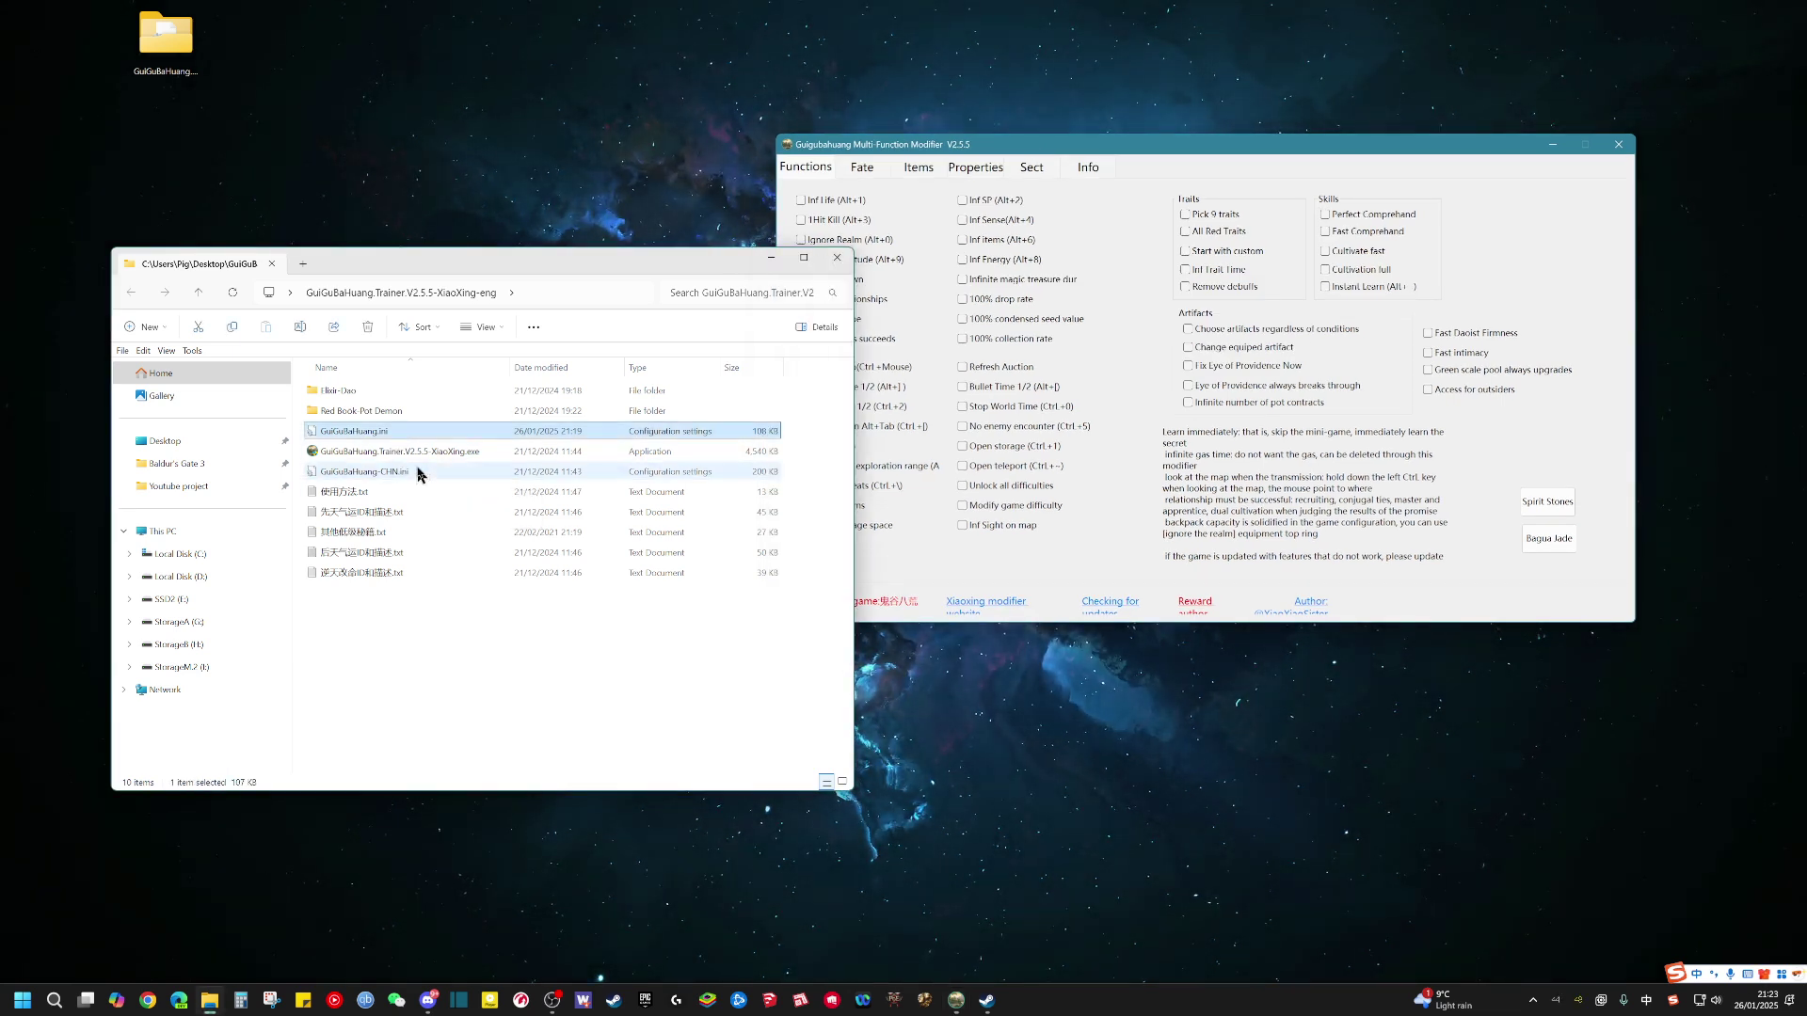
left_click(420, 433)
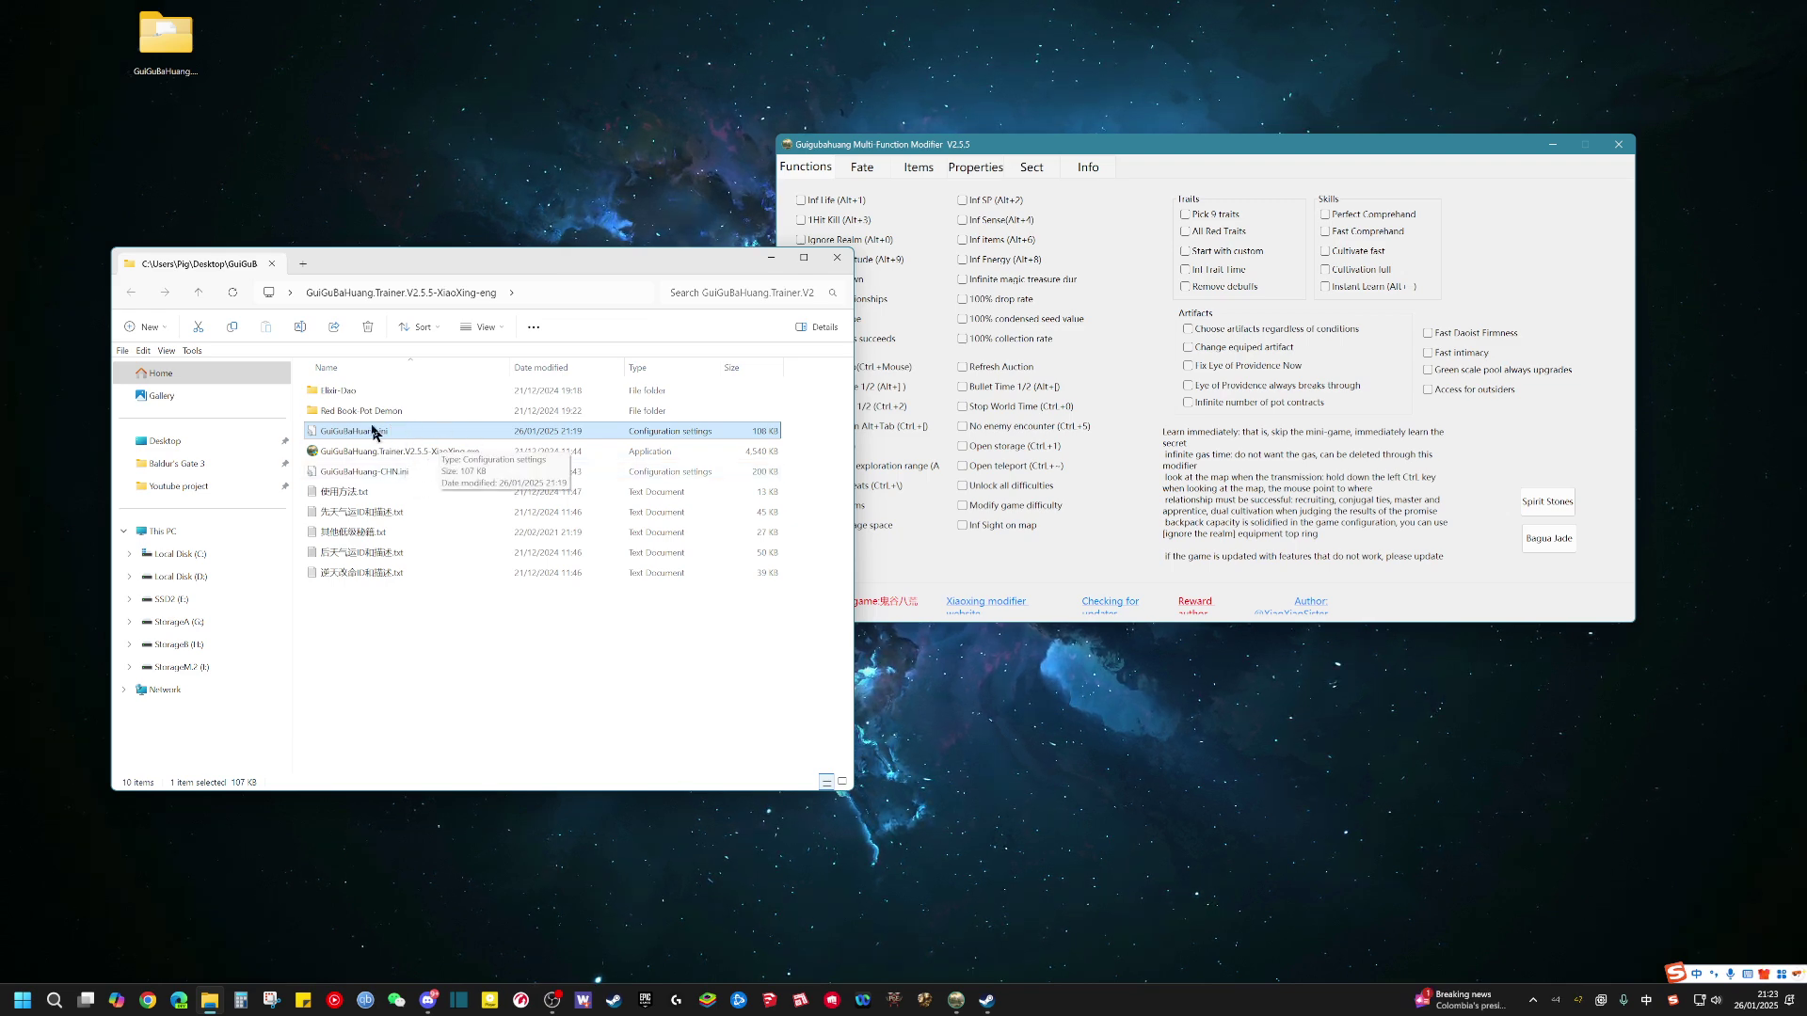
left_click(916, 172)
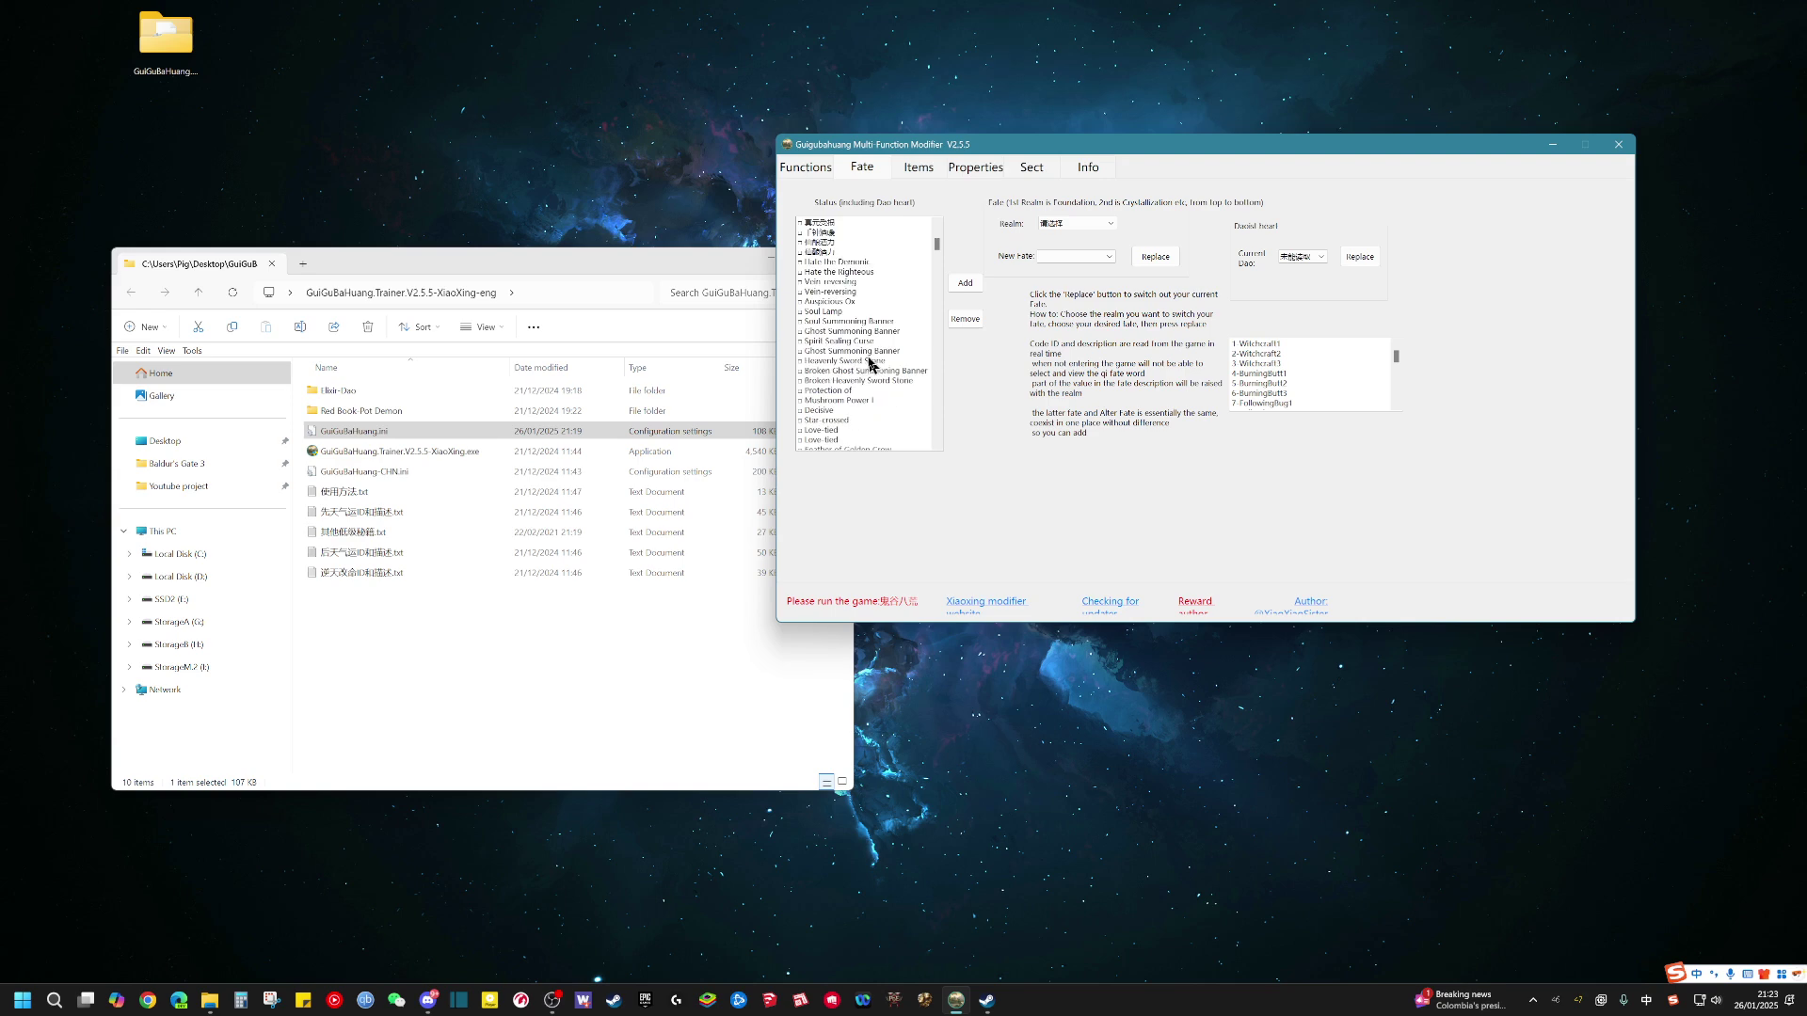
Read Fate status descriptions like Three Privations, then browse the Items and Properties pages
left_click(839, 291)
scroll(862, 320, "up", 5)
left_click(831, 331)
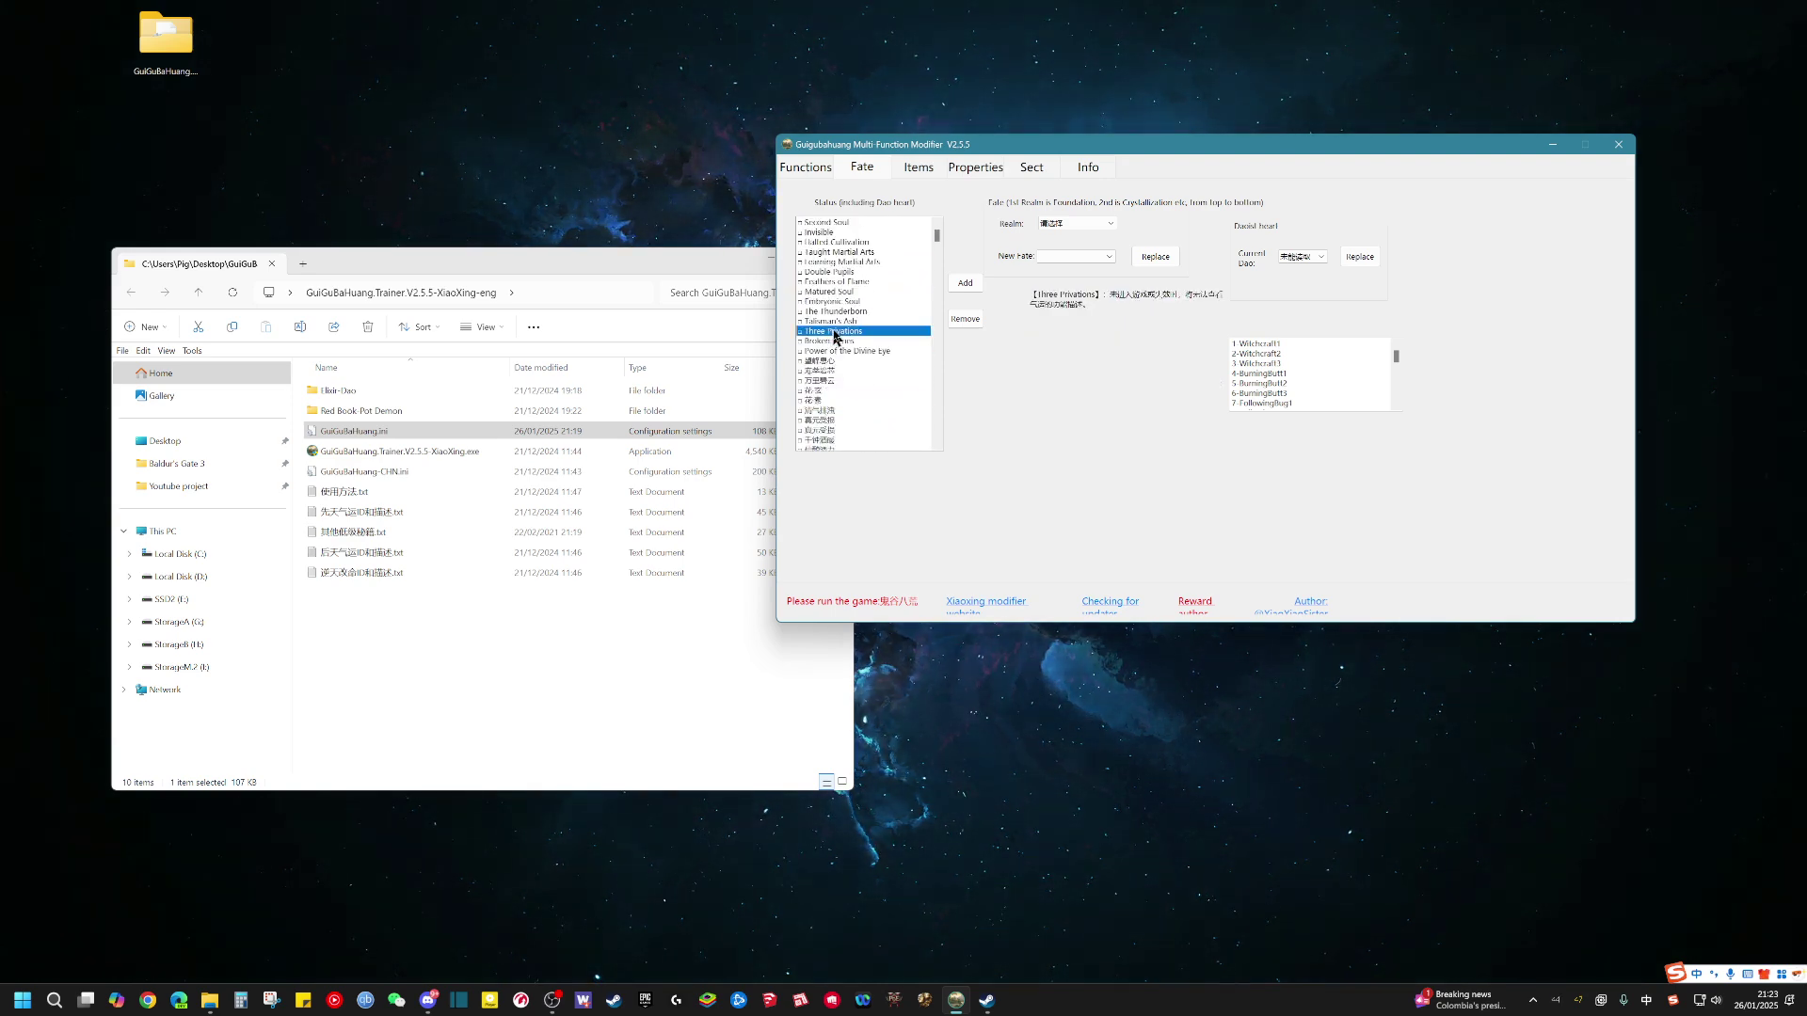
scroll(847, 340, "down", 10)
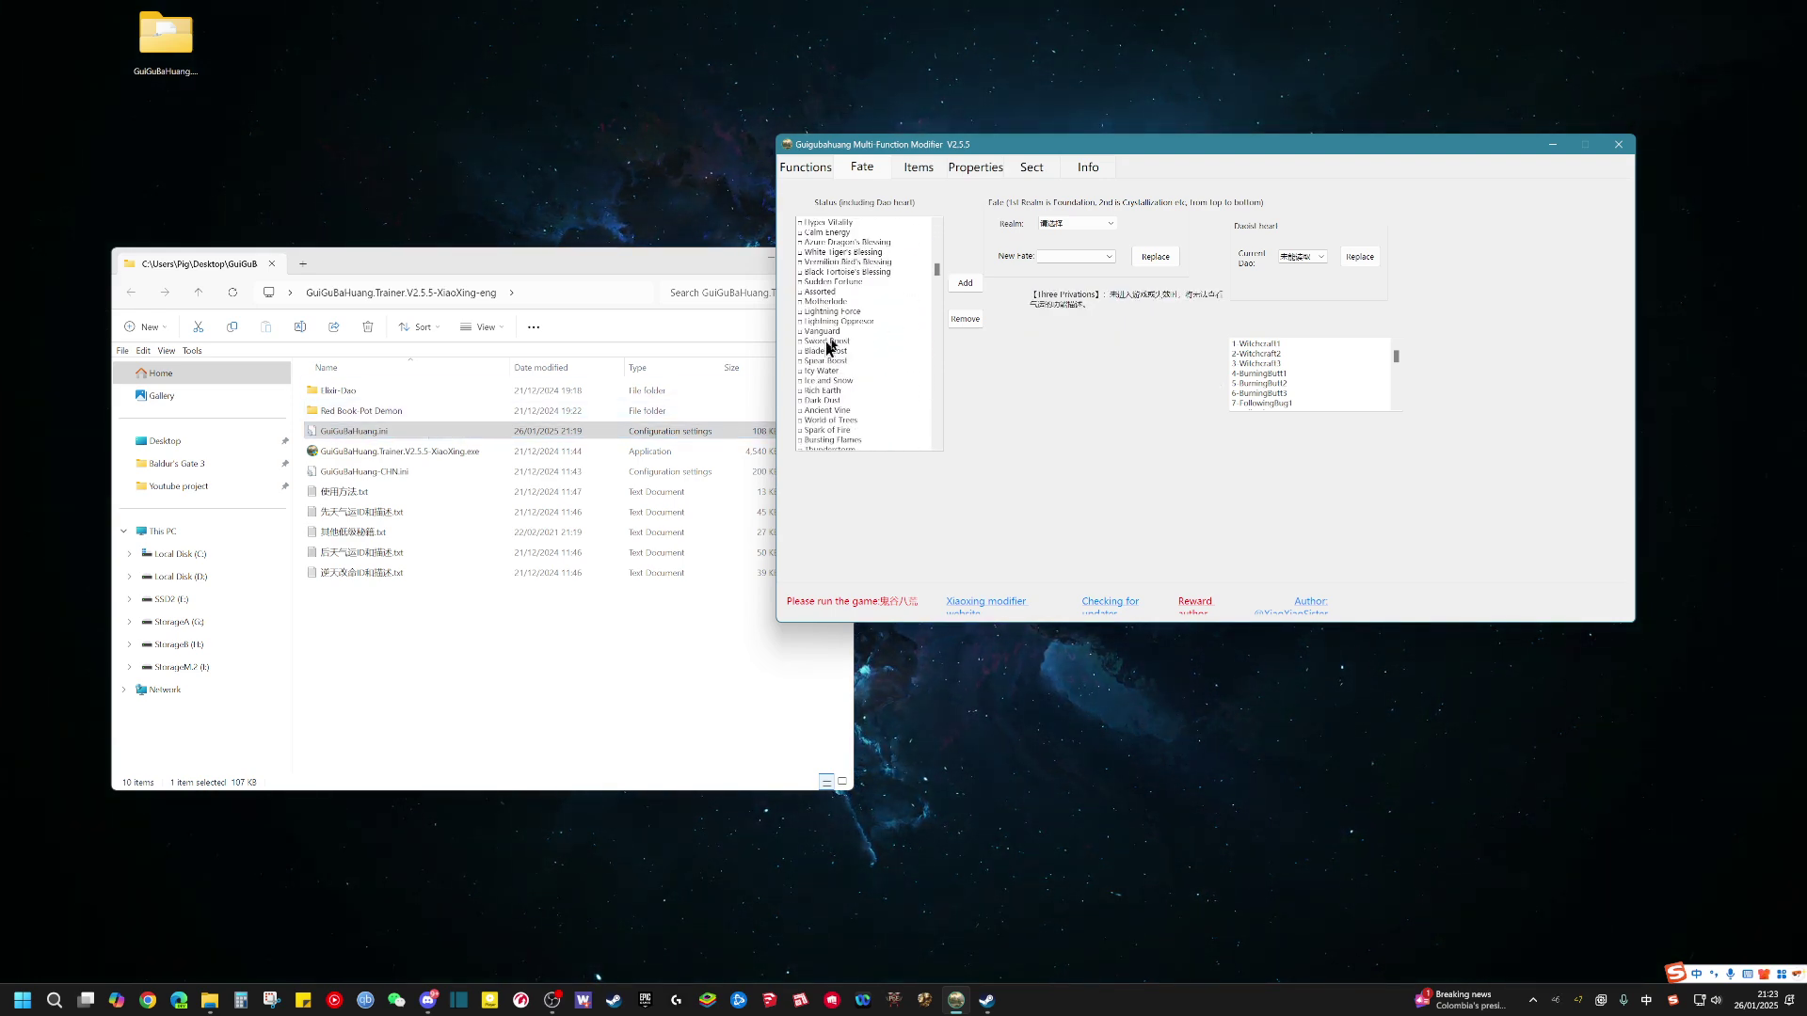
scroll(848, 345, "down", 3)
scroll(847, 345, "down", 3)
left_click(917, 172)
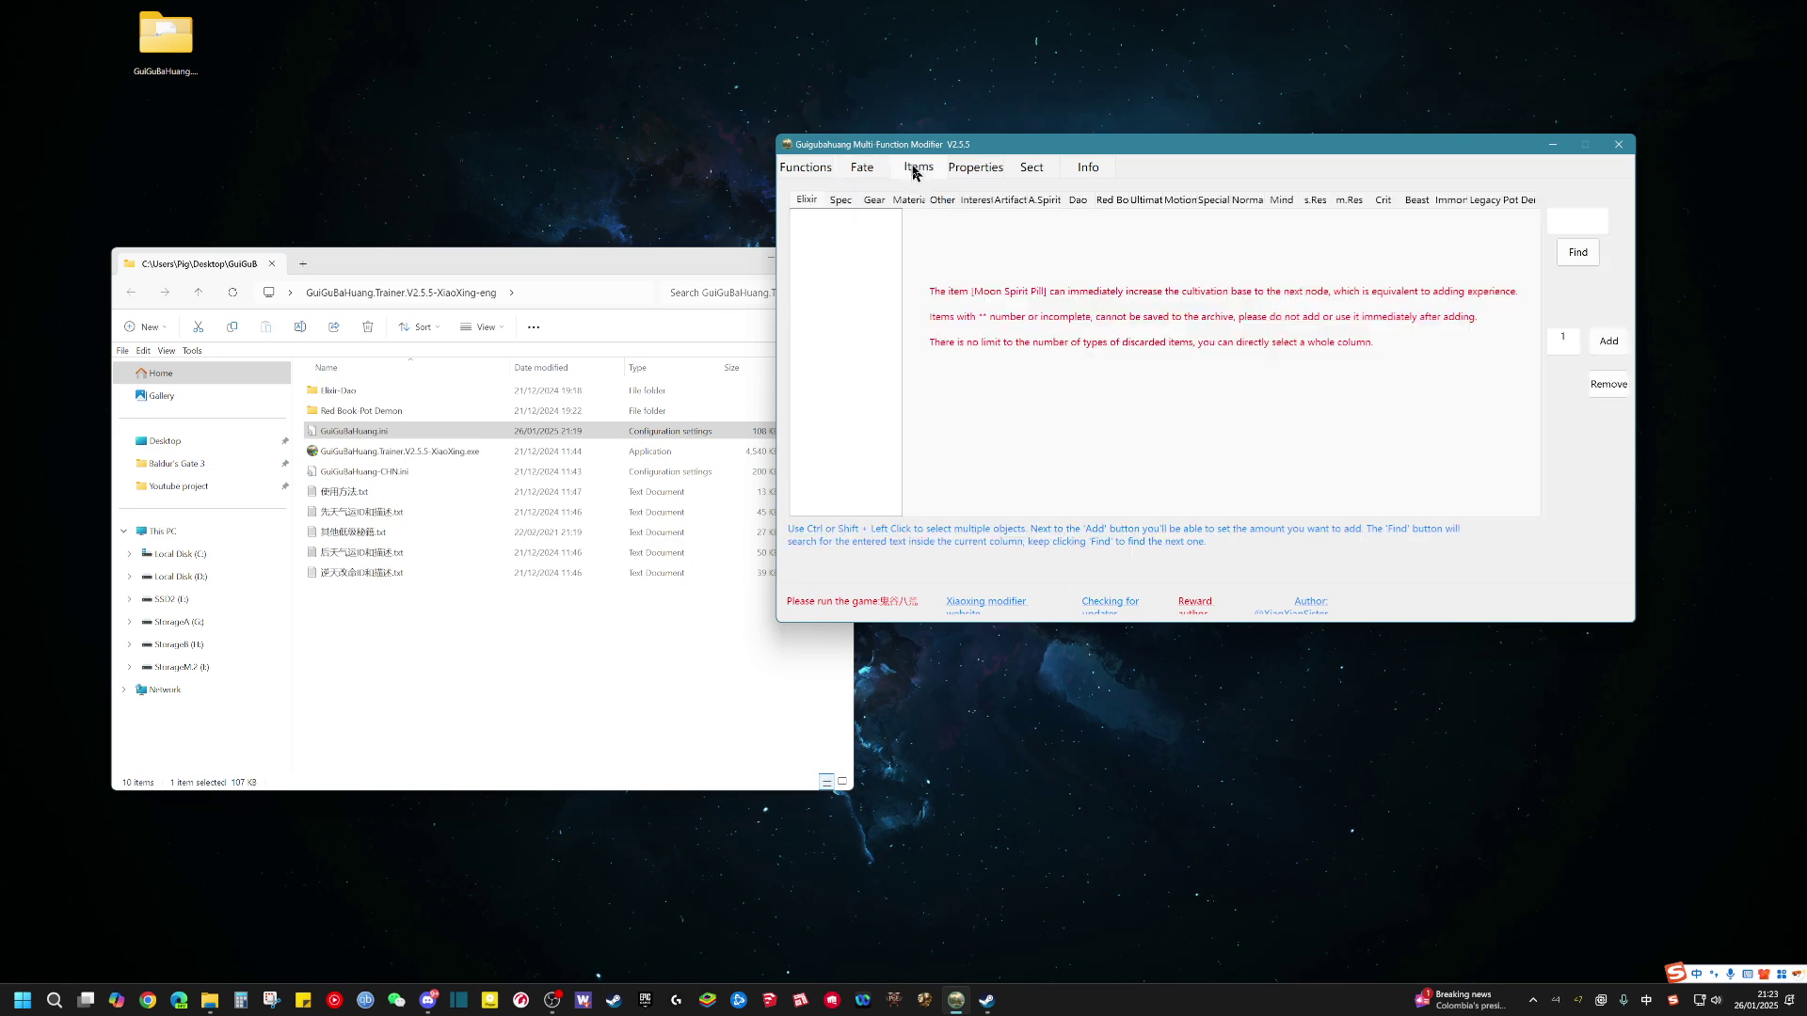
left_click(972, 174)
Return to the Functions checklist and rearrange the Explorer and modifier windows
left_click(855, 176)
left_click(800, 177)
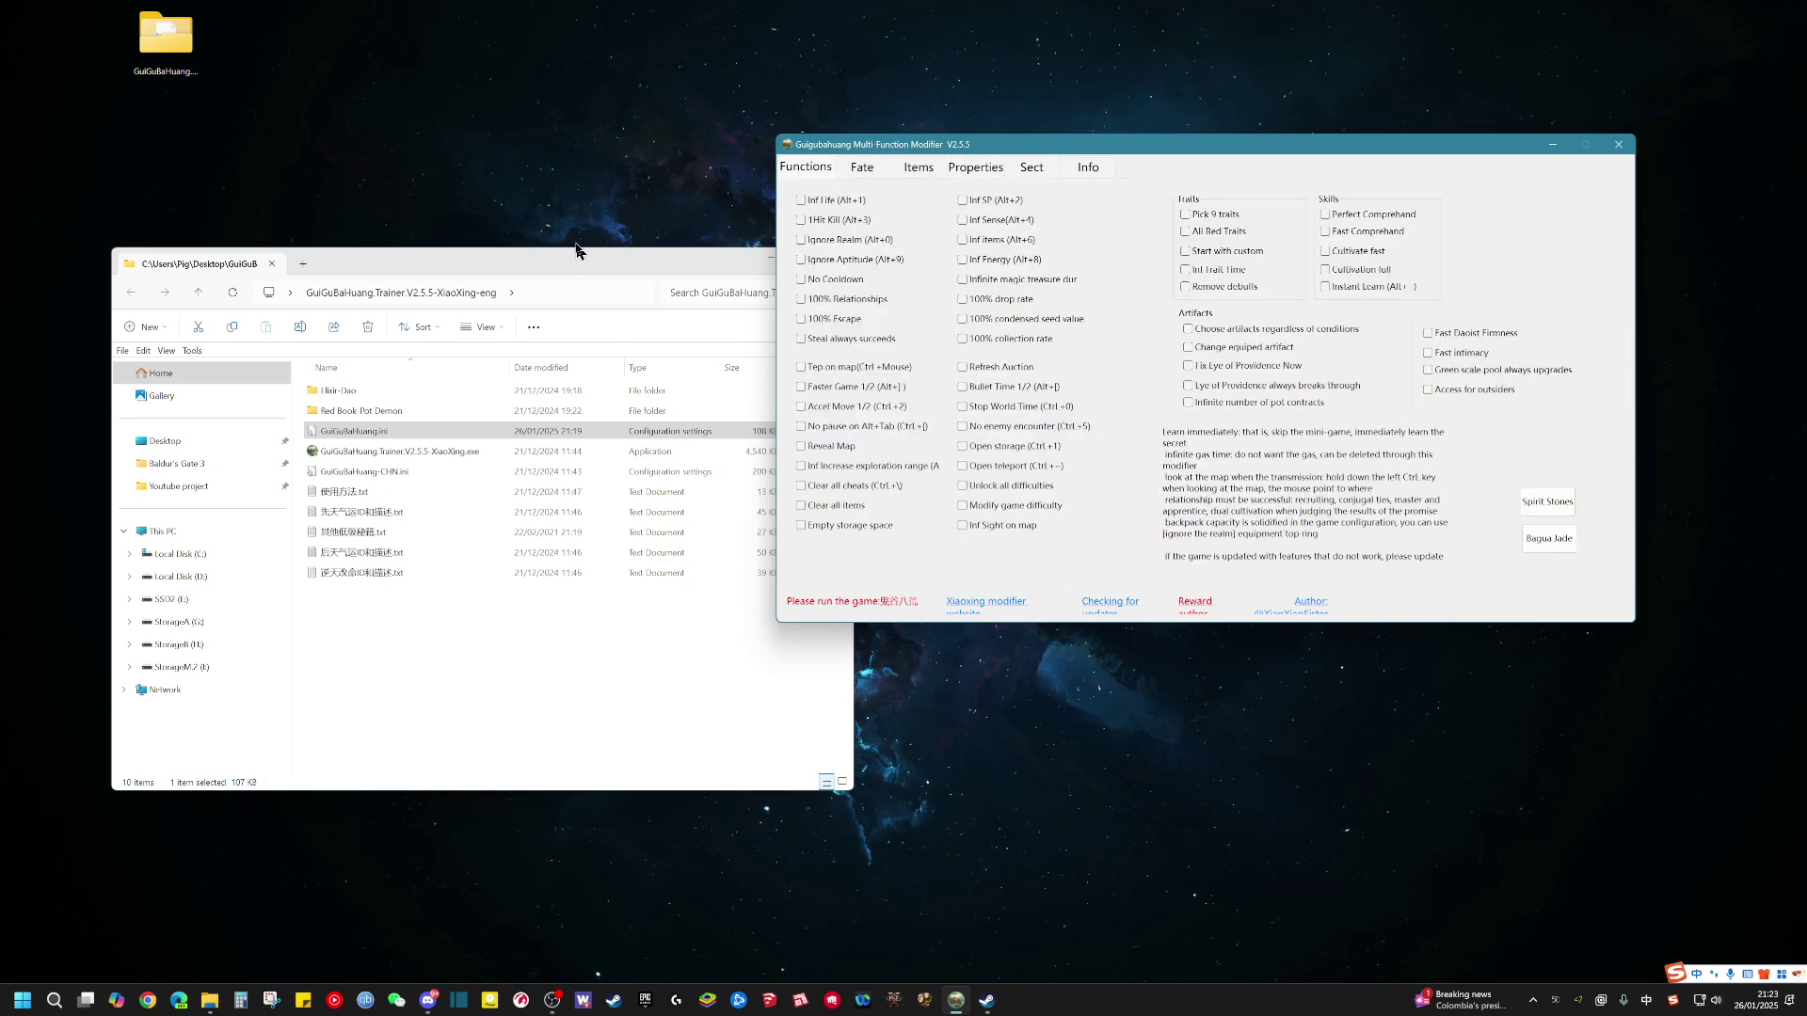
left_click_drag(577, 255, 642, 211)
left_click_drag(1094, 156, 967, 207)
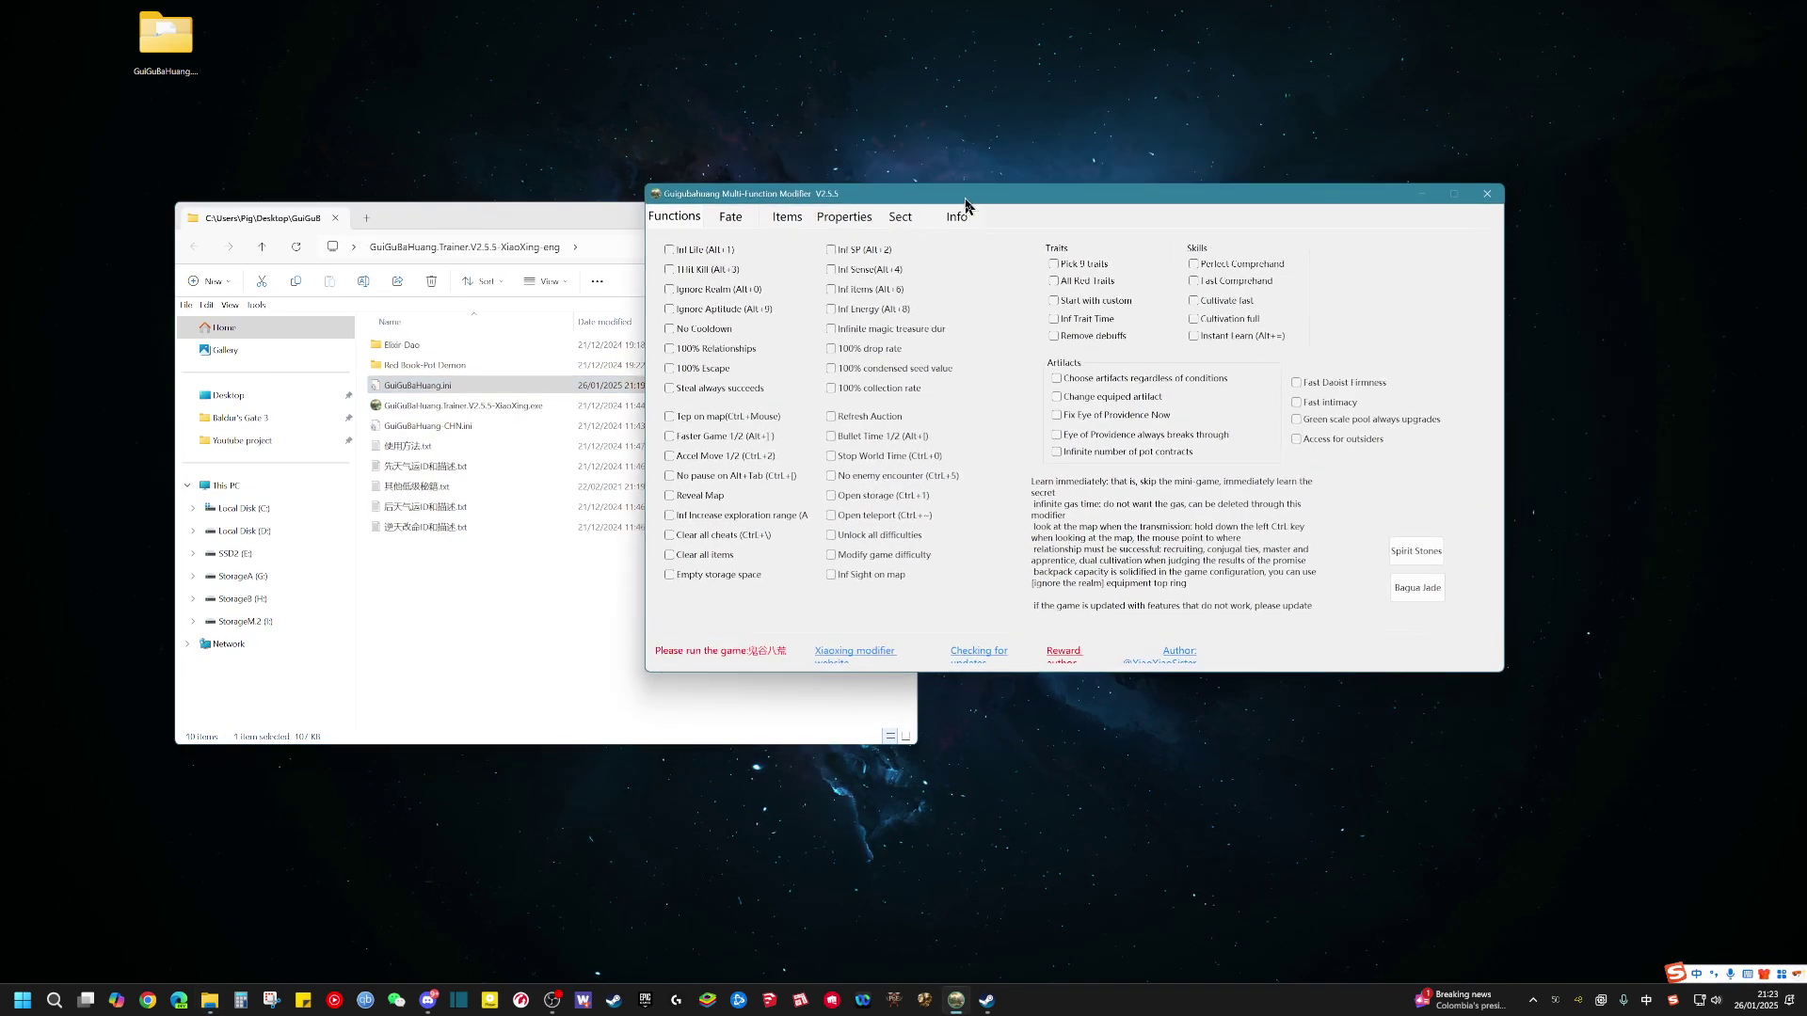
Clear Steam's library search to list all games, hide Steam, and bring the modifier forward
left_click(986, 1001)
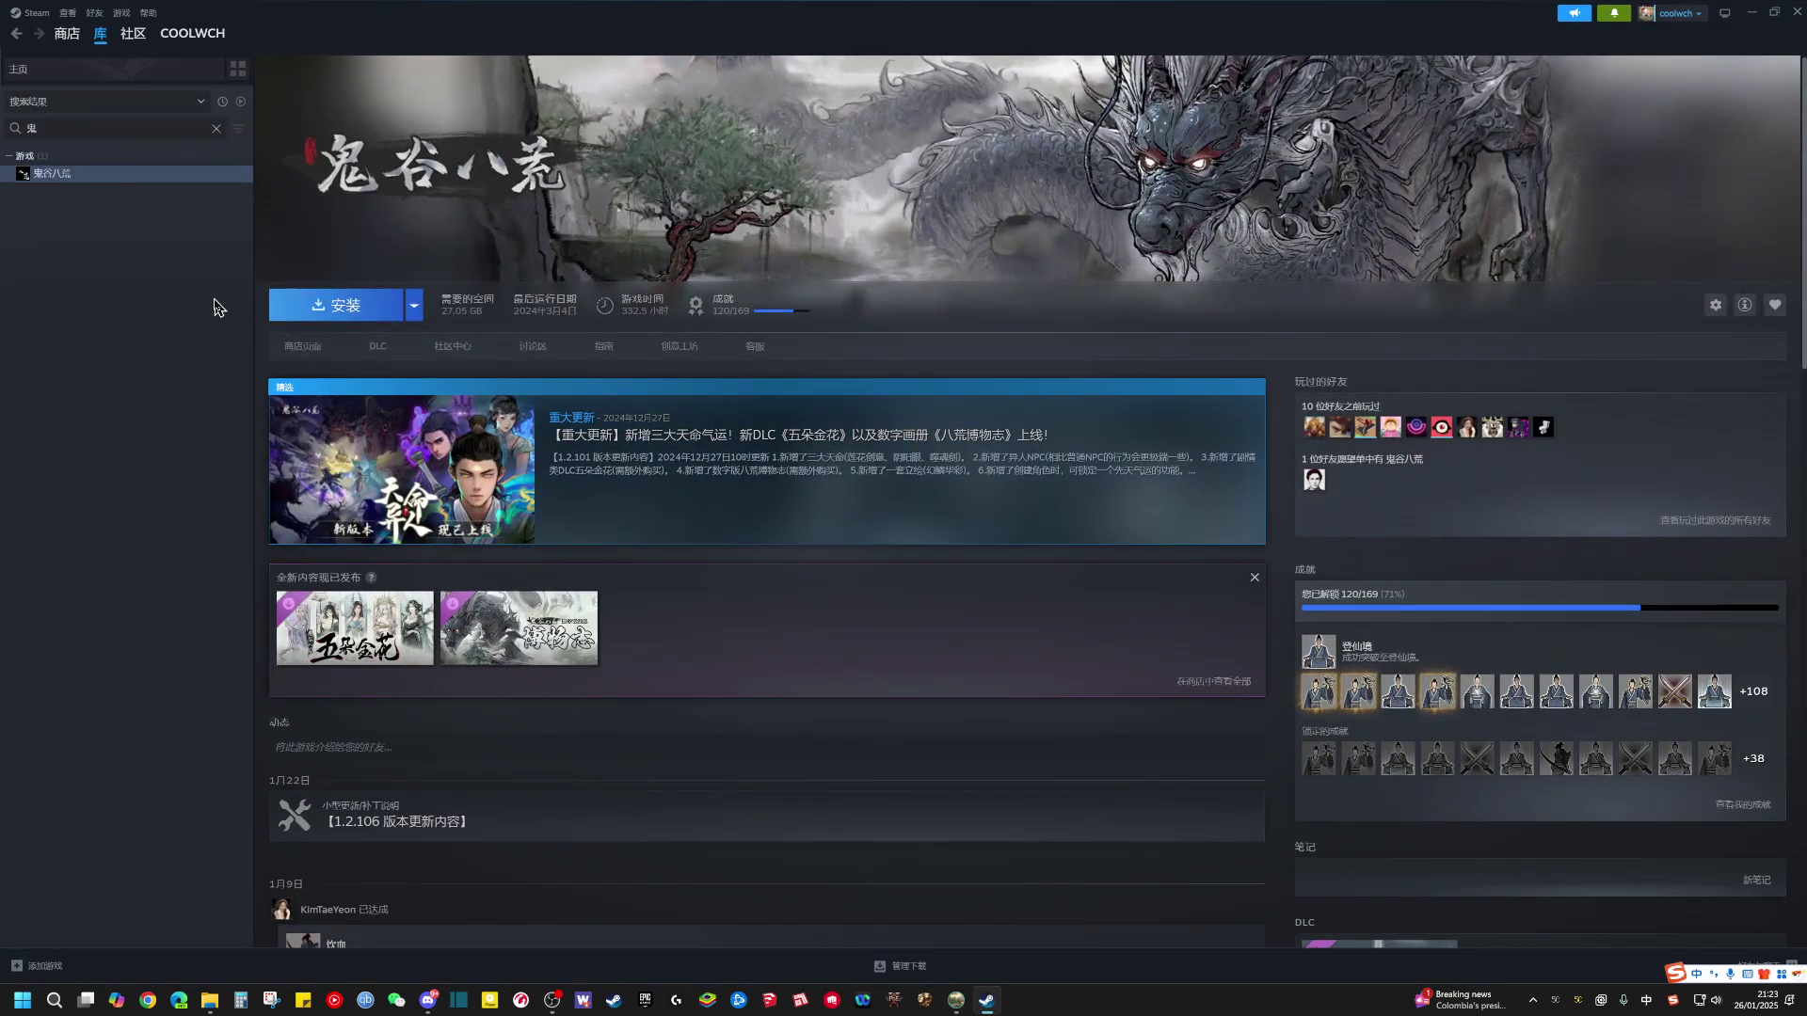
left_click(215, 128)
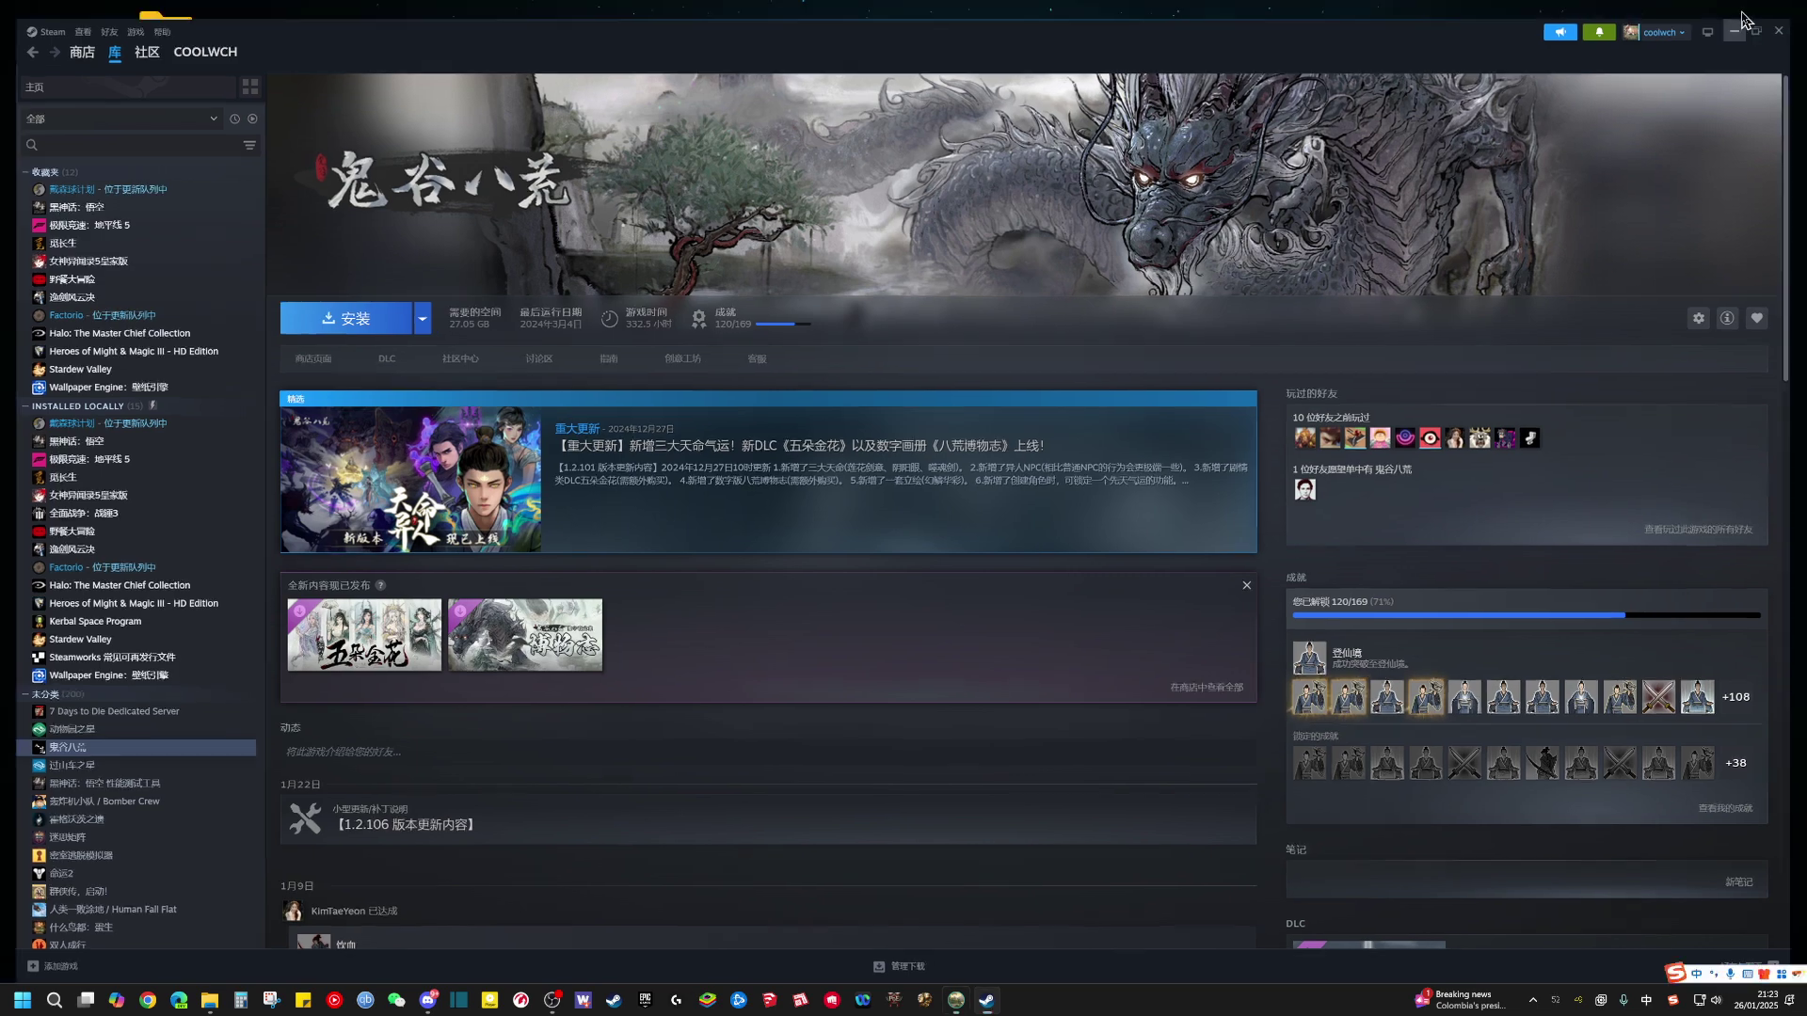
left_click(1772, 13)
mouse_move(1041, 204)
left_mouse_down()
mouse_move(936, 250)
mouse_move(928, 227)
mouse_move(899, 240)
mouse_move(933, 238)
left_mouse_up()
left_click(719, 222)
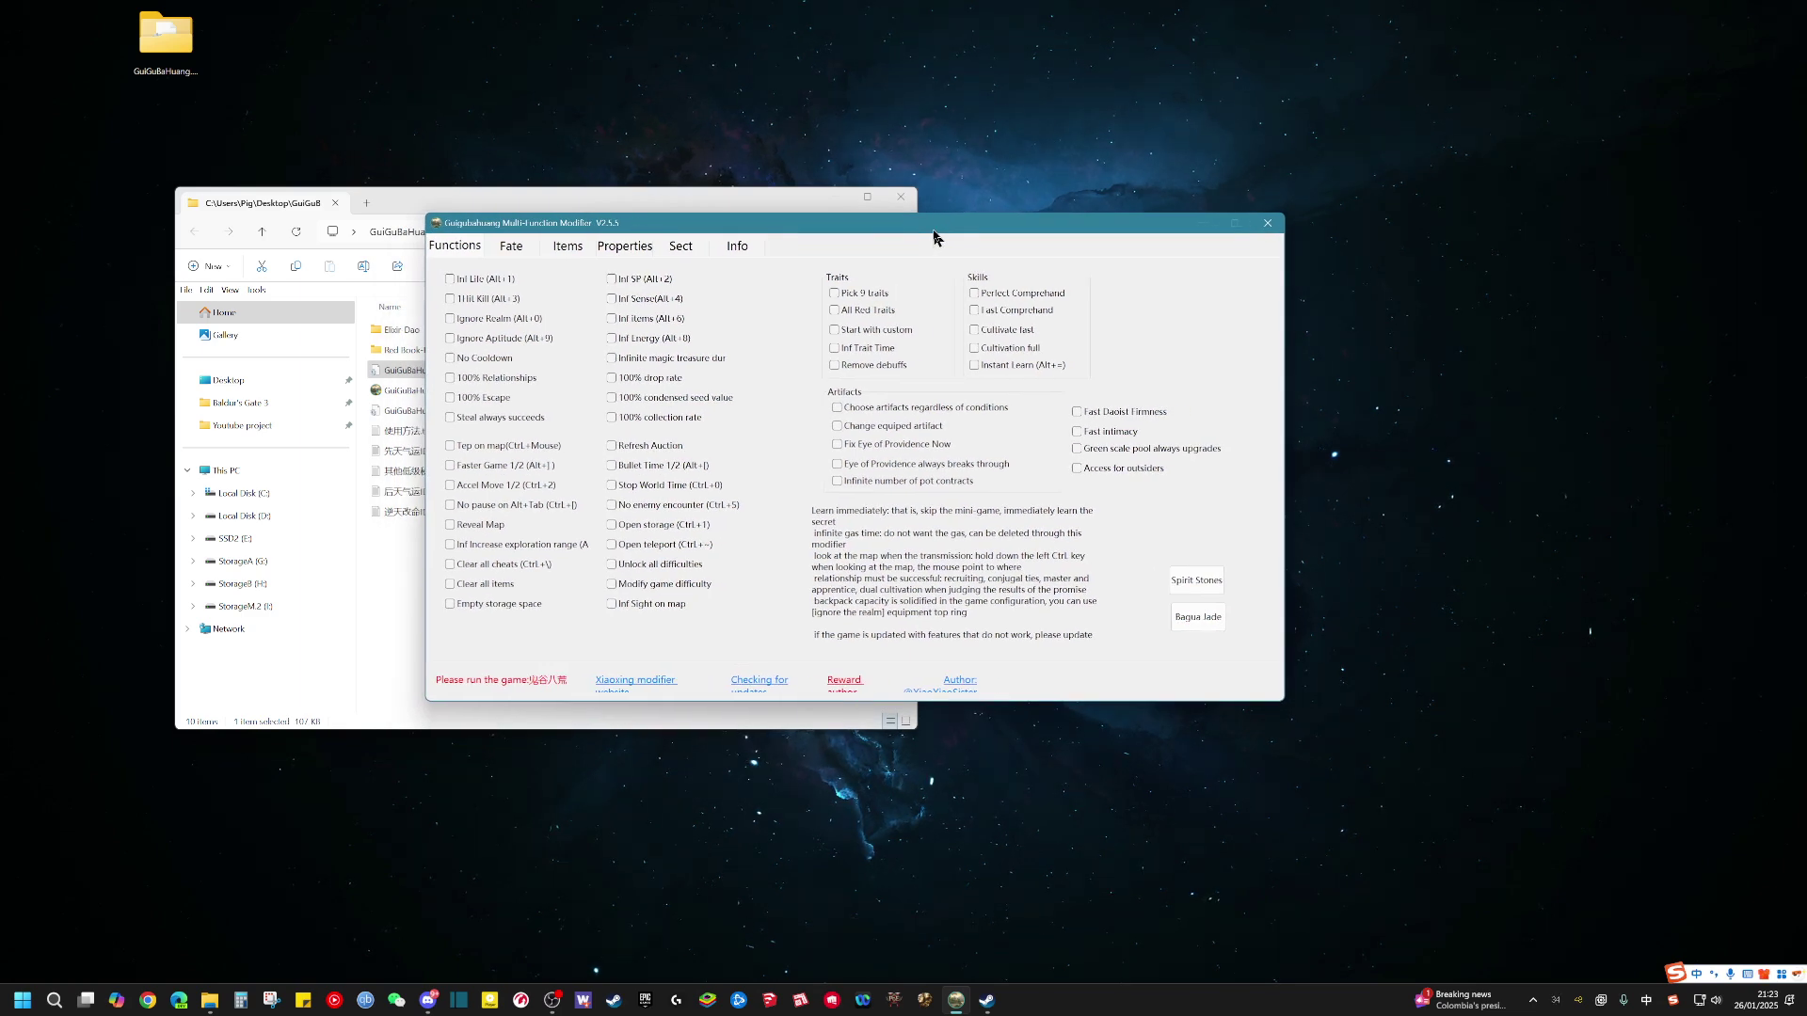